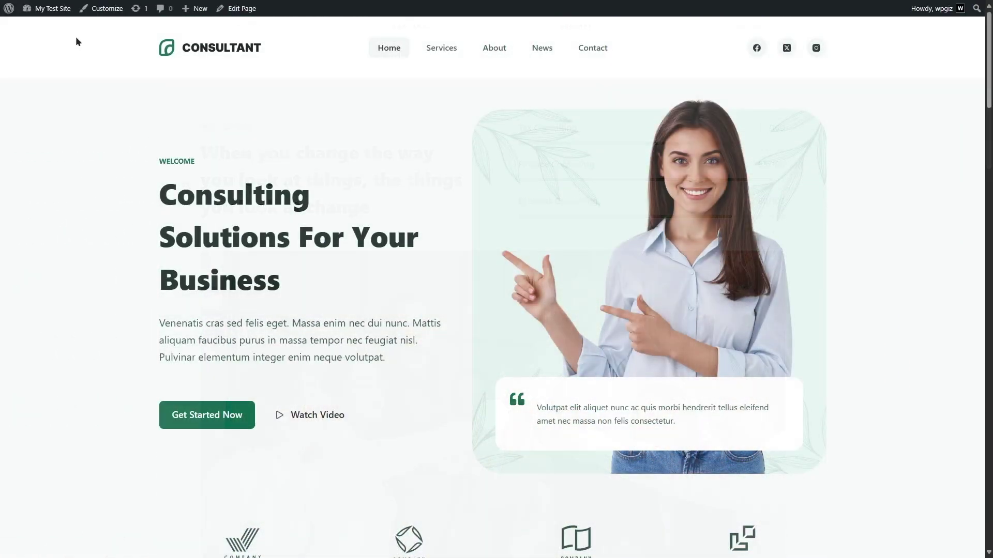
Open the site's admin dashboard and go to the page for adding new plugins
mouse_move(49, 8)
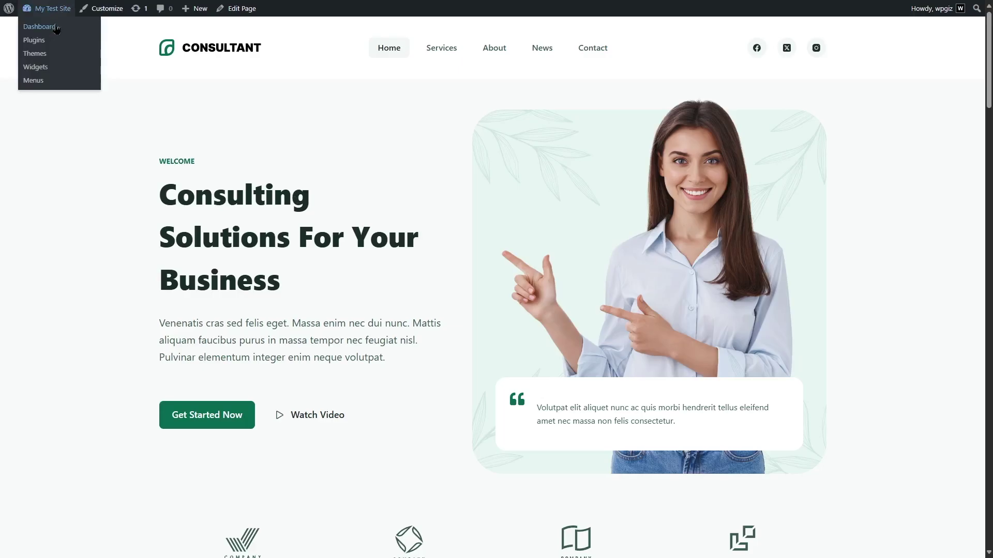
left_click(56, 28)
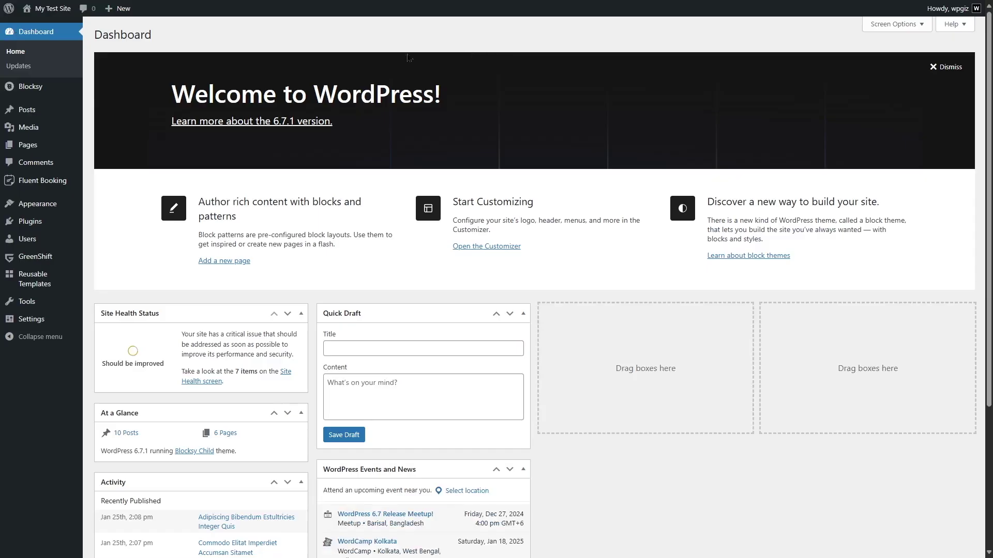
mouse_move(31, 222)
left_click(108, 241)
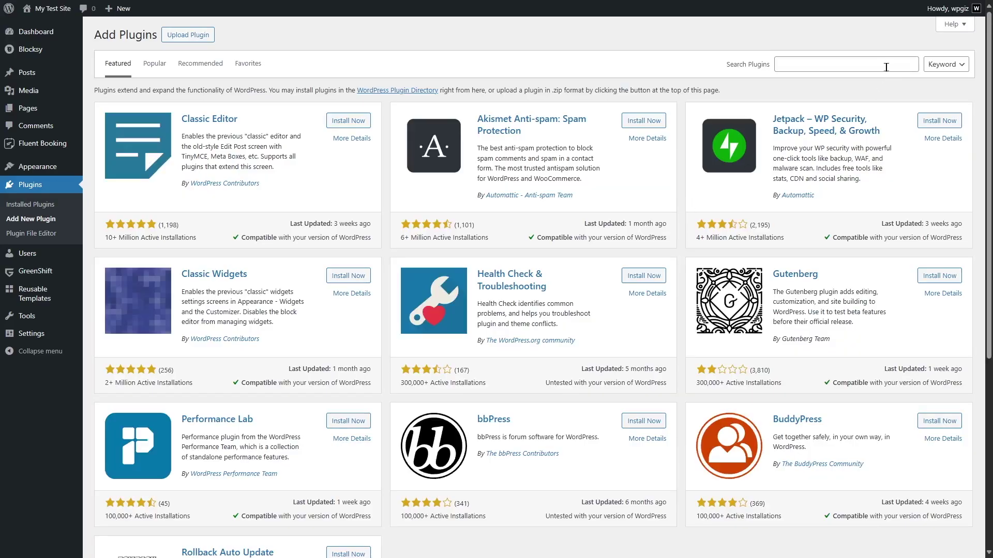
Search the plugin directory for "learnpress", then install and activate the LearnPress – WordPress LMS Plugin
left_click(886, 67)
type("learnpress")
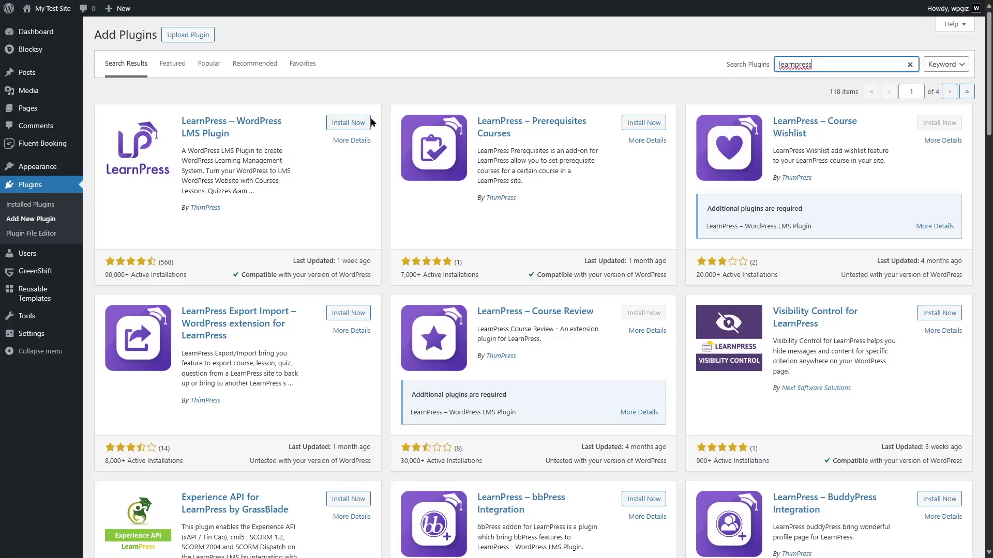
left_click(353, 125)
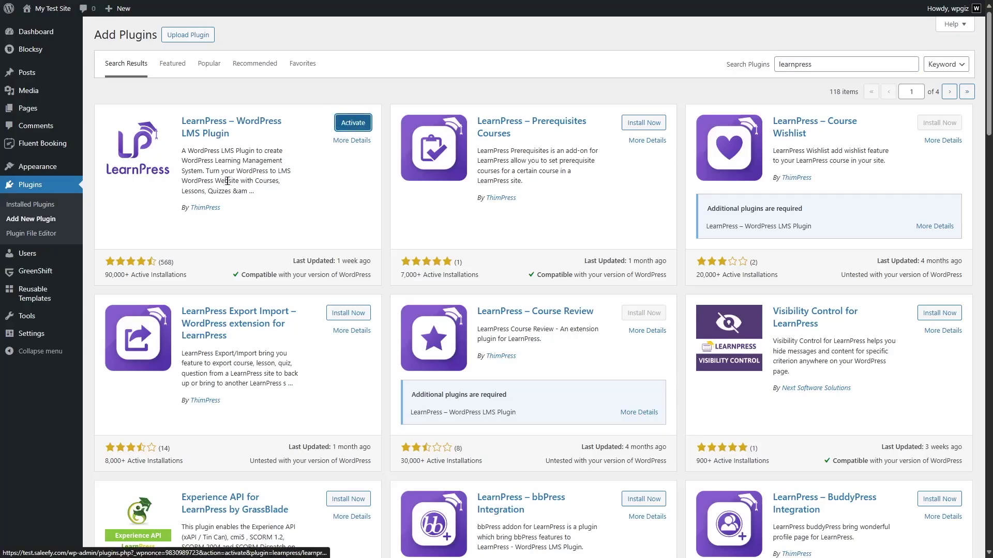
left_click(352, 123)
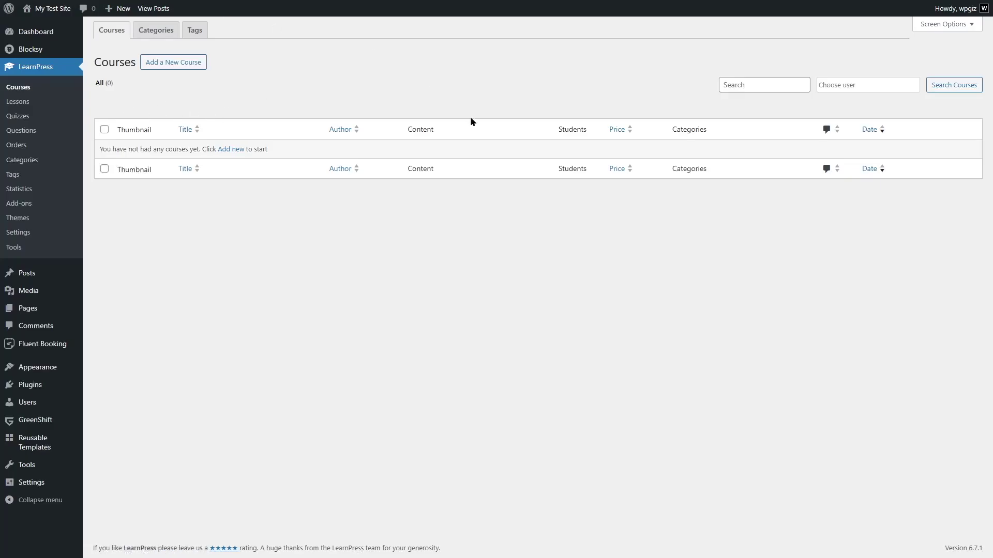
Add a new course titled "How to grow your LMS website" and paste the lorem ipsum placeholder text as its description
left_click(156, 70)
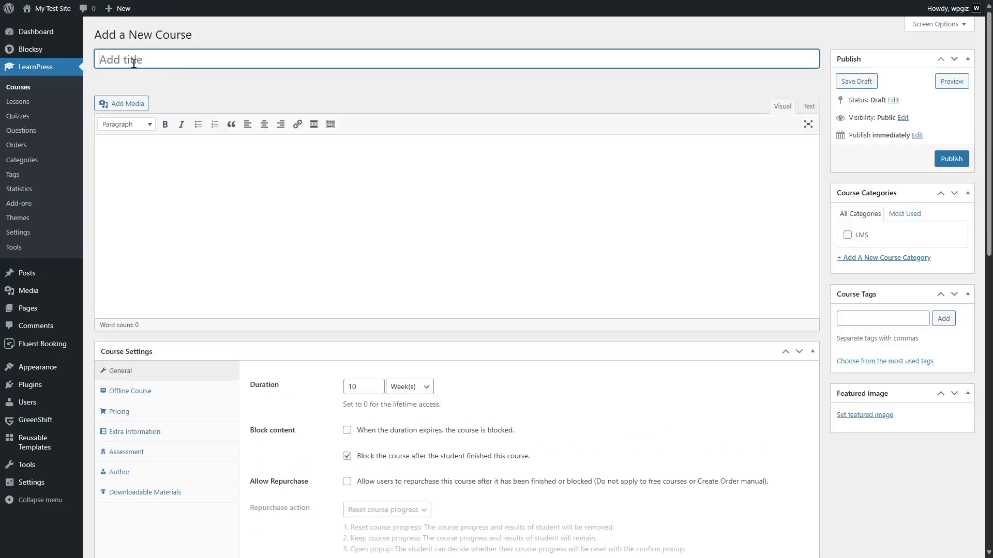
type("How to grow your LMS website")
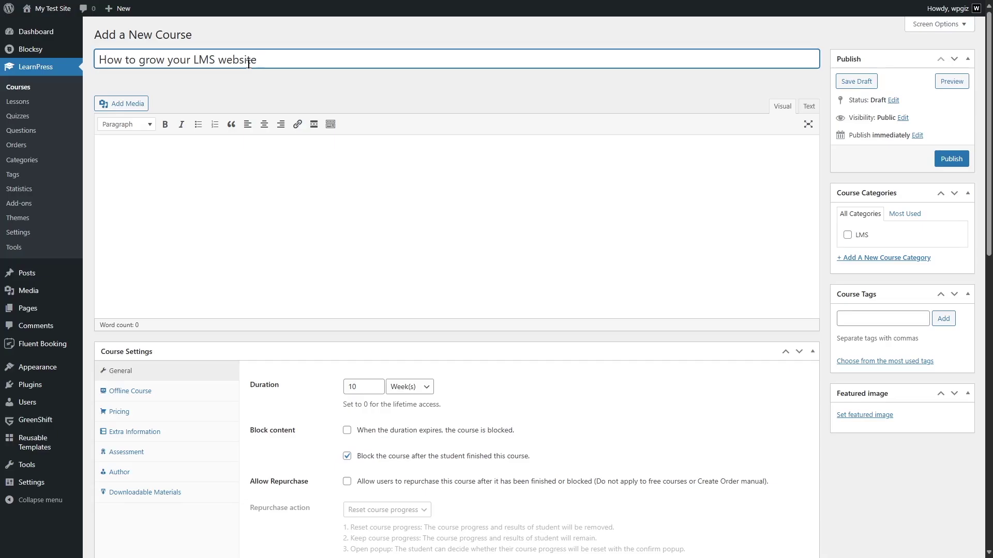
left_click(387, 95)
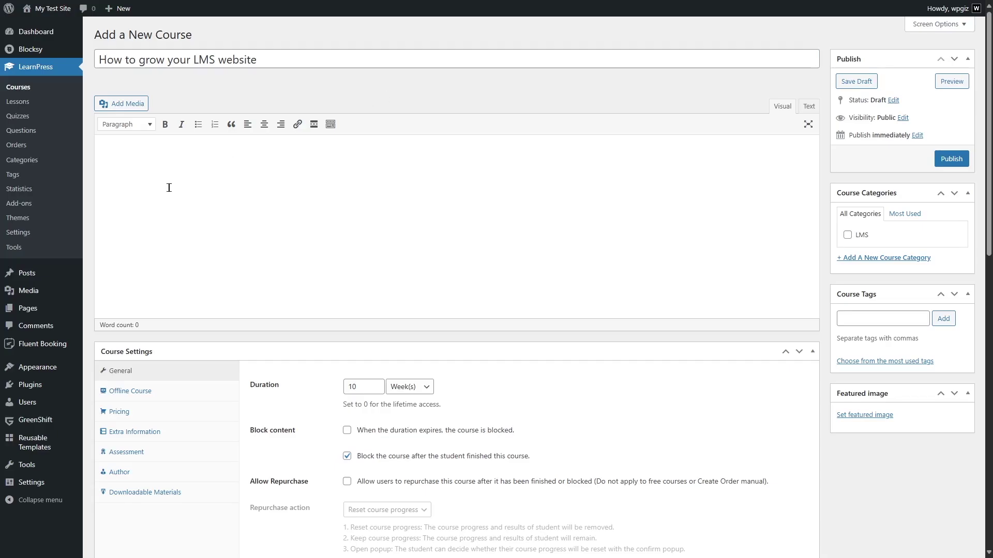
left_click(232, 172)
key("ctrl+v")
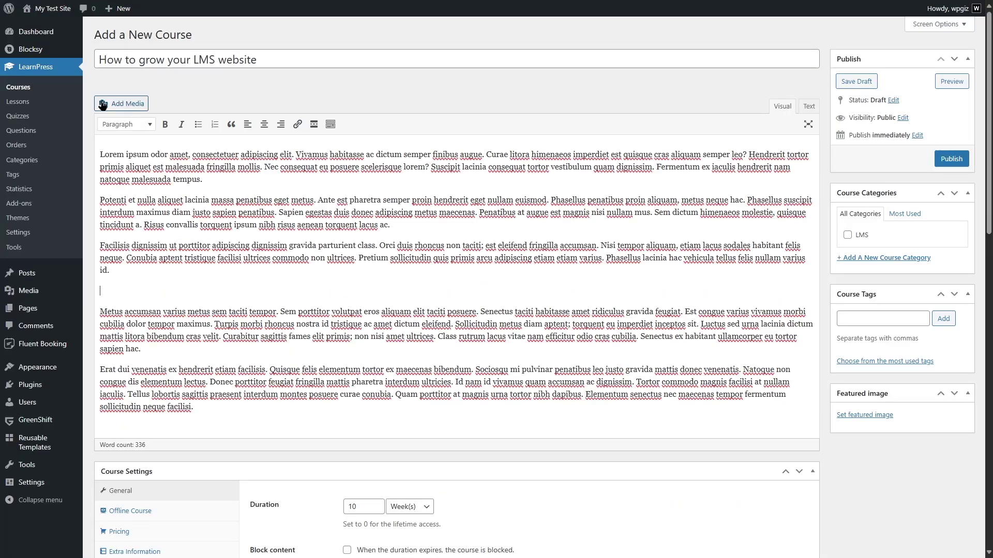
Insert the neon "work & play" image from the media library into the course description above the "Metus accumsan" paragraph
left_click(126, 104)
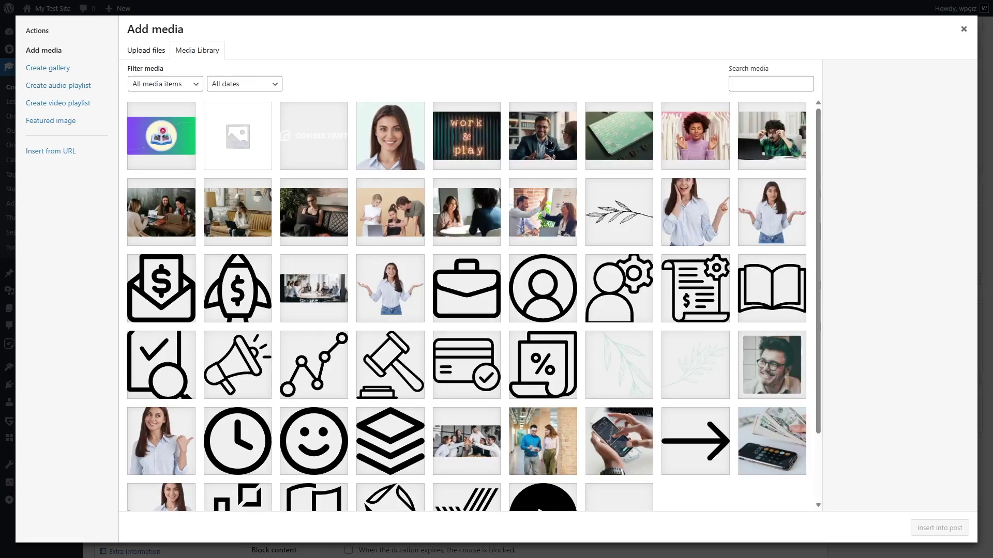
left_click(465, 149)
left_click(938, 527)
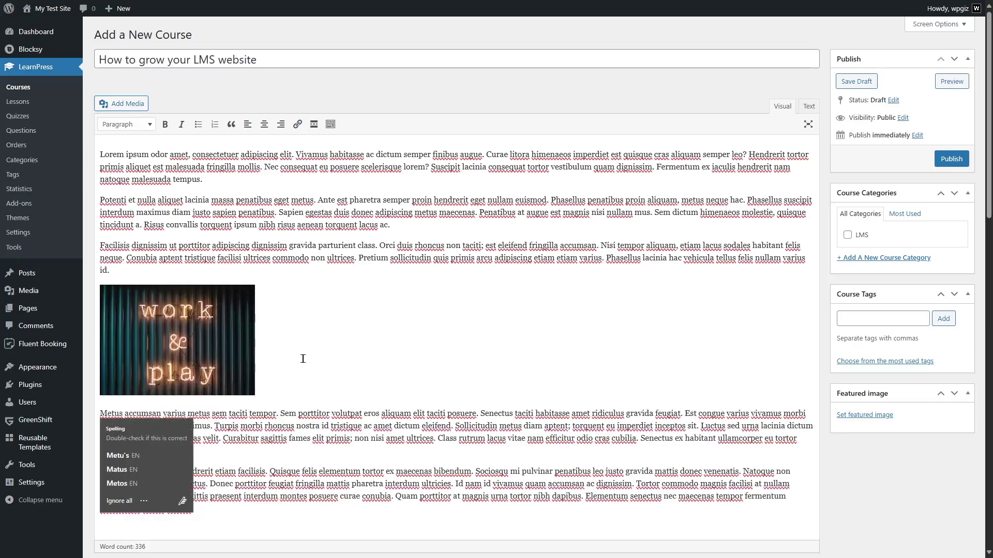
Centre the "work & play" image in the course description and enlarge it proportionally
left_click(228, 292)
left_click(149, 270)
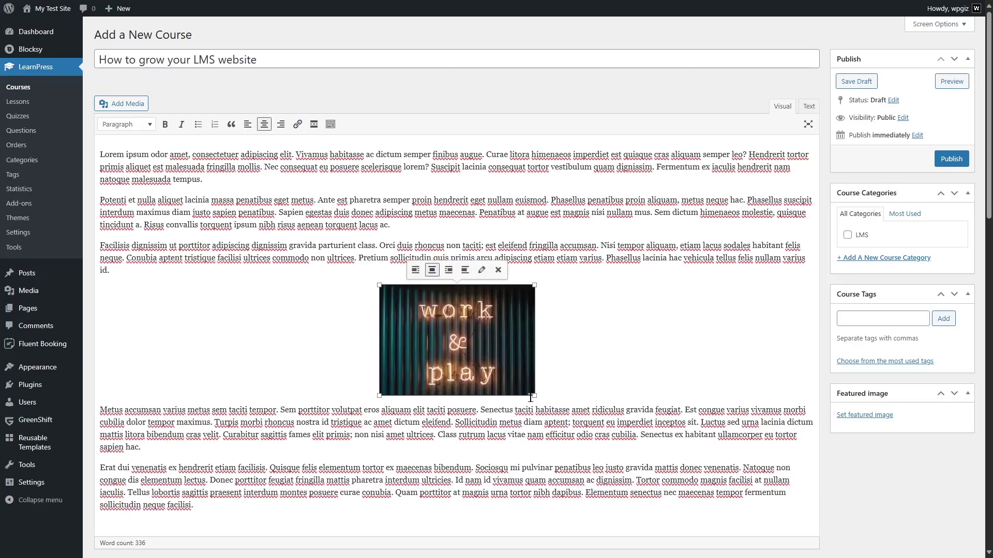
left_click_drag(533, 396, 591, 435)
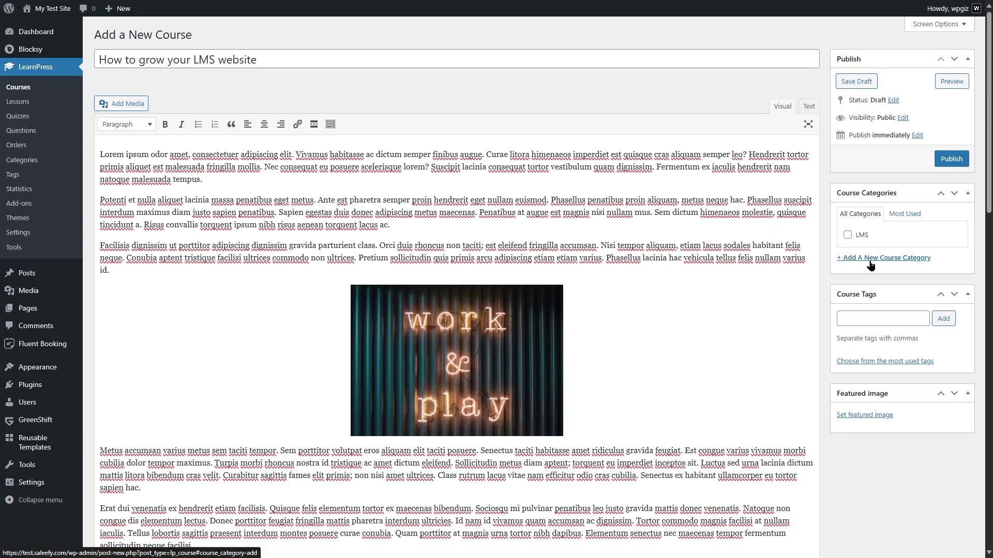
Assign the course to the LMS category and set the purple-green book illustration as its featured image
left_click(847, 235)
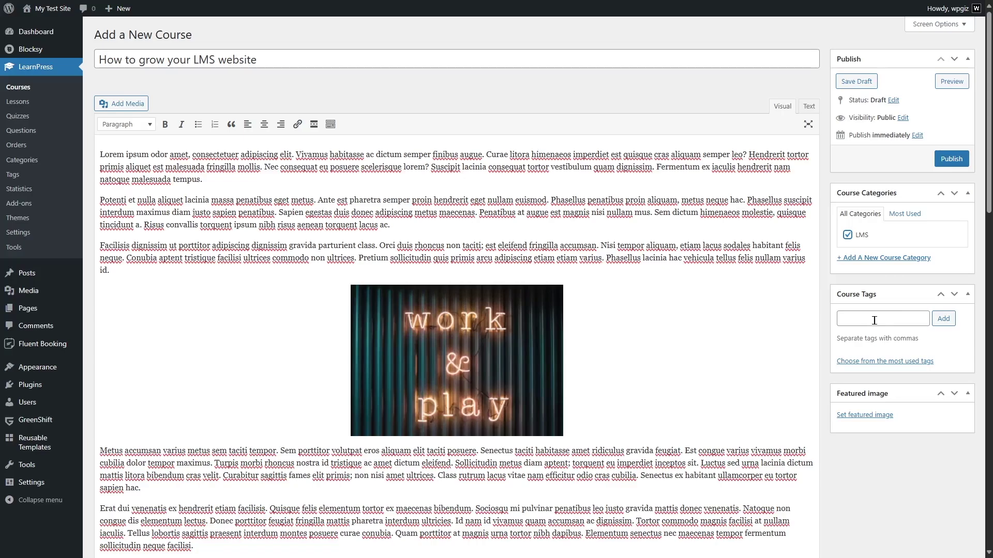
left_click(863, 414)
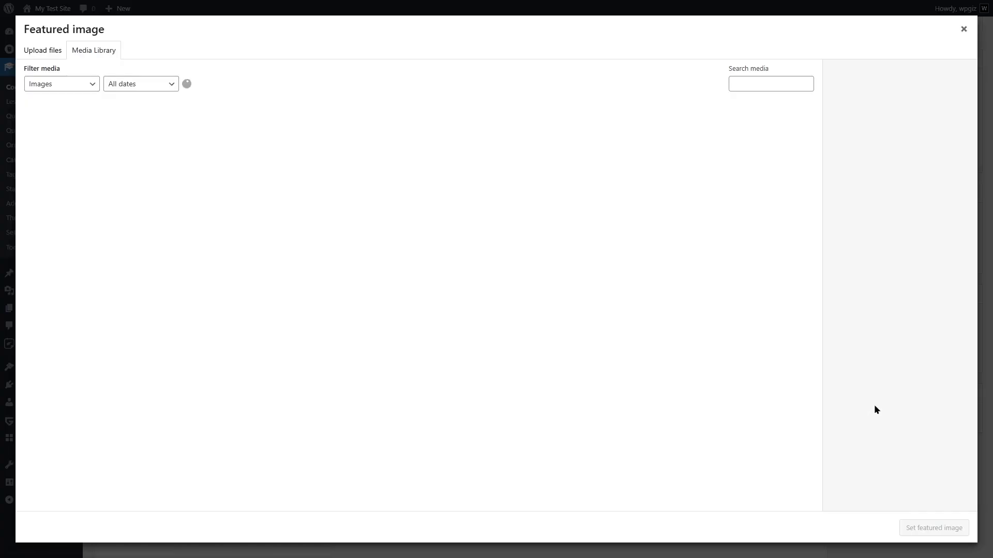
left_click(67, 106)
left_click(949, 529)
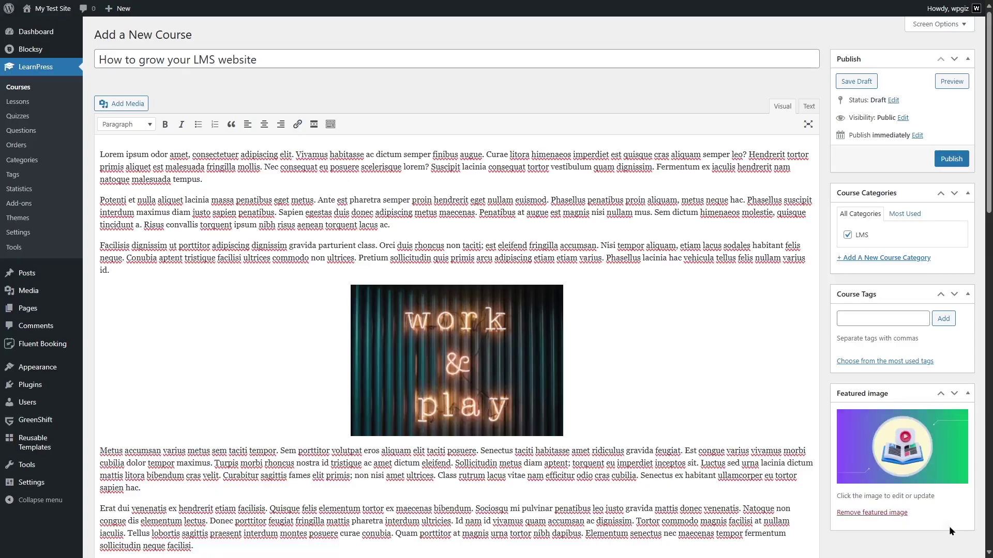
Collapse the course settings and create a curriculum section named "Optimize User Experience"
scroll(605, 290, "down", 8)
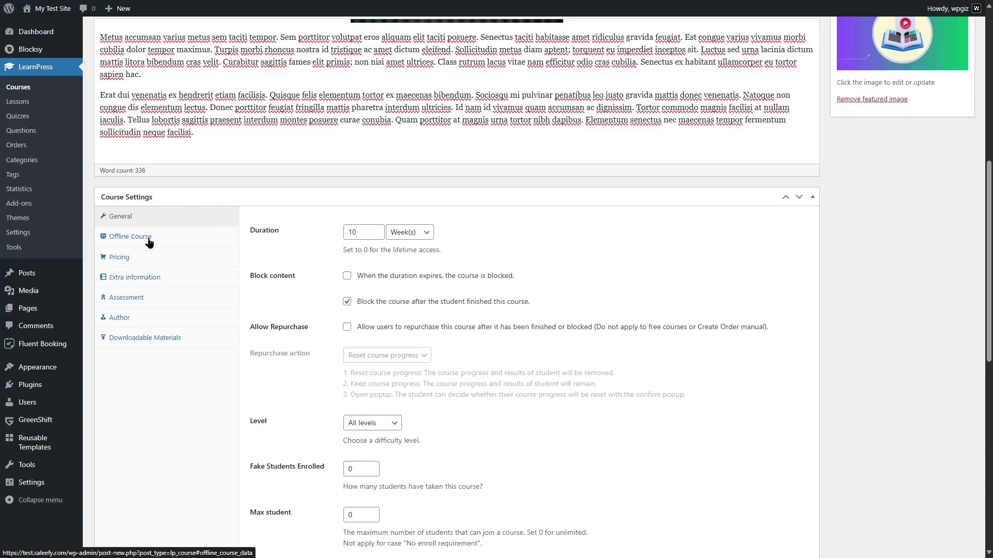
left_click(812, 197)
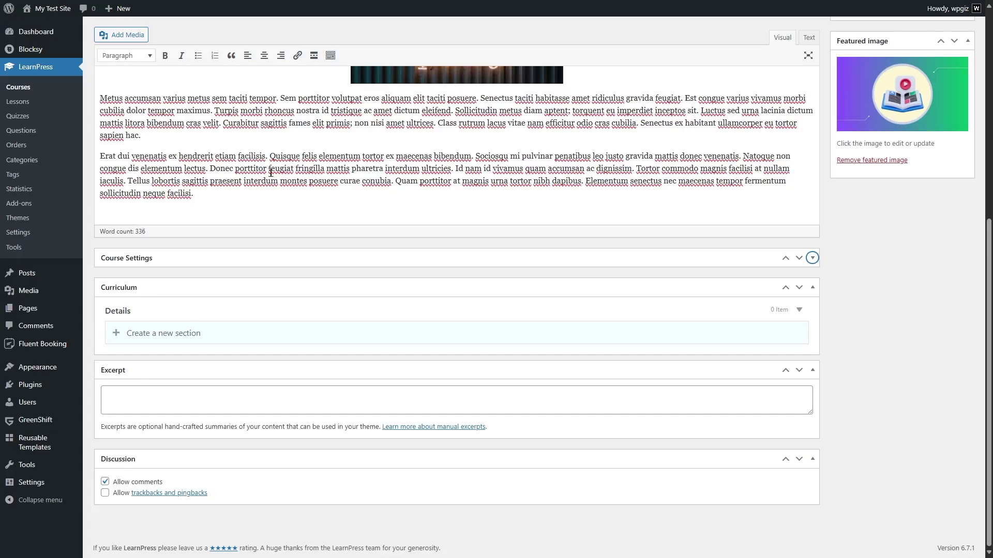
left_click(152, 337)
type("Optimize User Experience")
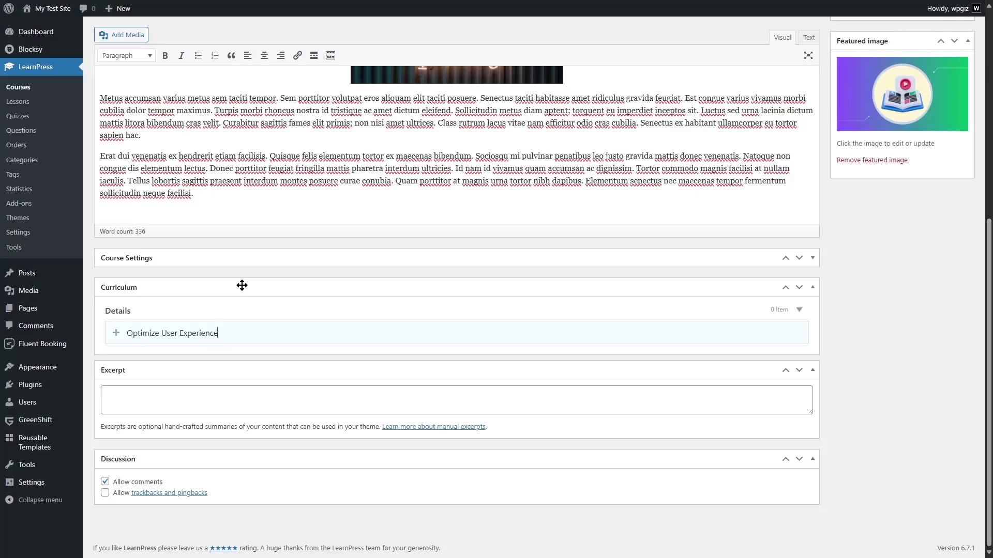
key("Return")
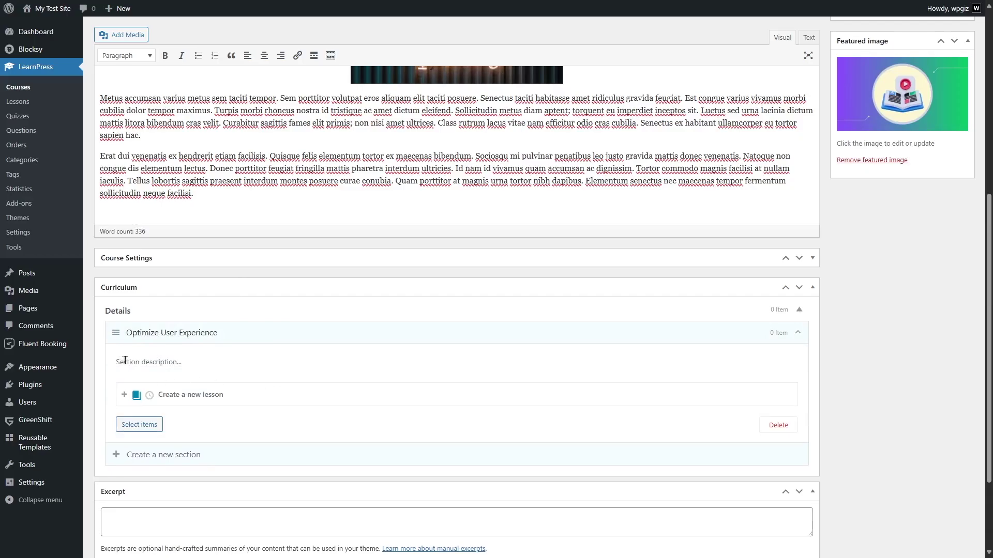
Paste the lorem ipsum placeholder text as the description of the Optimize User Experience section
left_click(163, 367)
scroll(207, 372, "down", 1)
key("ctrl+v")
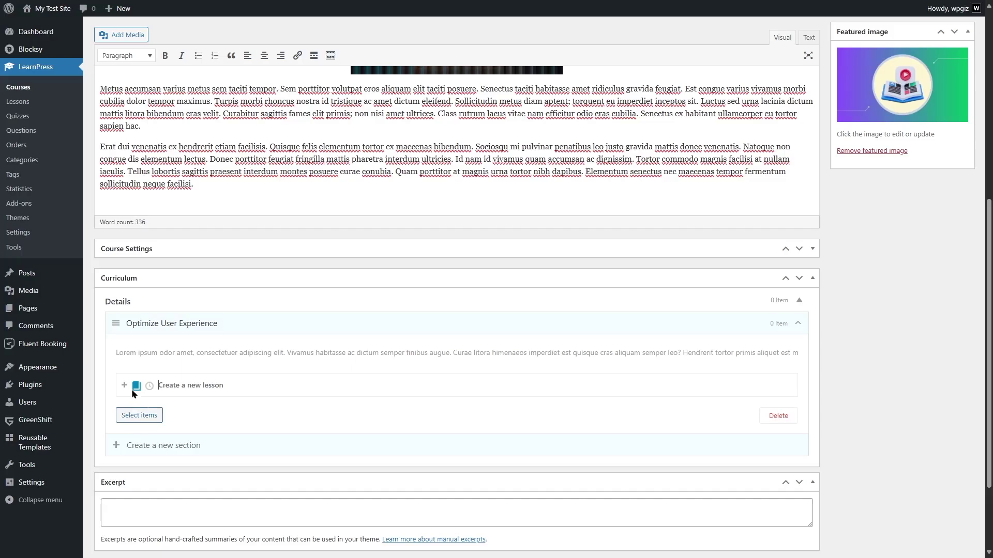
Set the new item type to lesson and add the lesson "Navigation and Interface Design" to the Optimize User Experience section
left_click(149, 386)
left_click(135, 386)
left_click(149, 386)
left_click(137, 387)
type("Navigation and Interface Design")
key("Return")
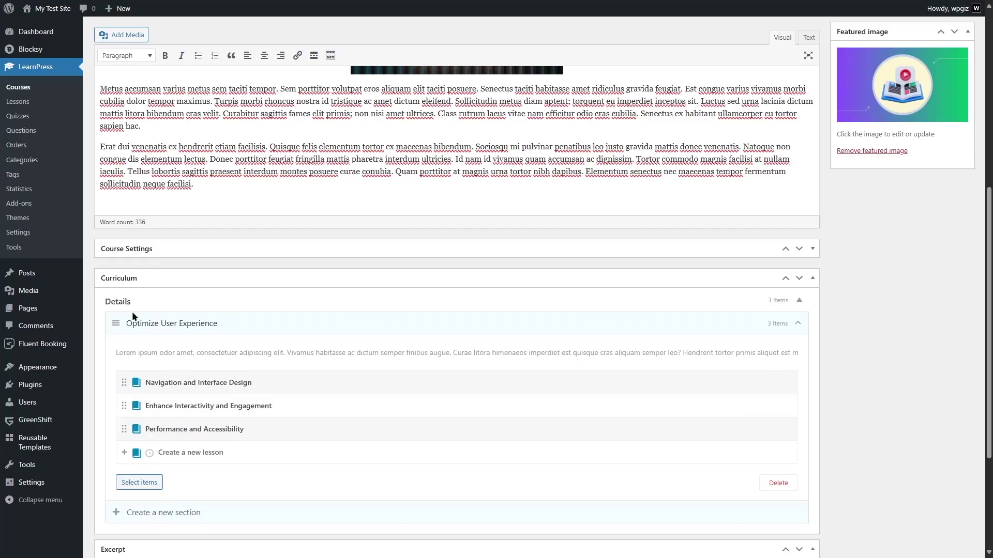
Collapse the existing curriculum section and create a new section named "Content Quality and Variety"
left_click(799, 301)
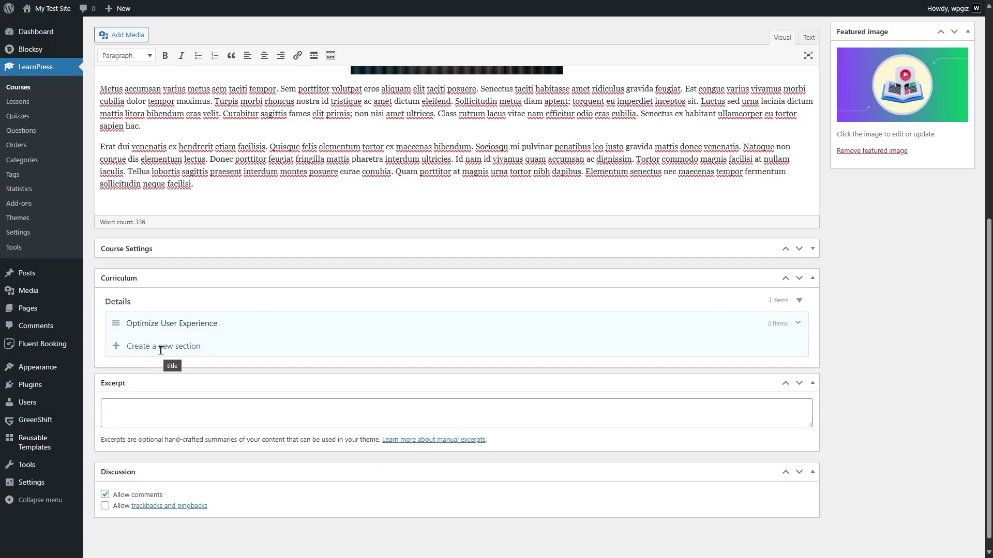
left_click(160, 351)
type("Content Quality and Variety")
key("Return")
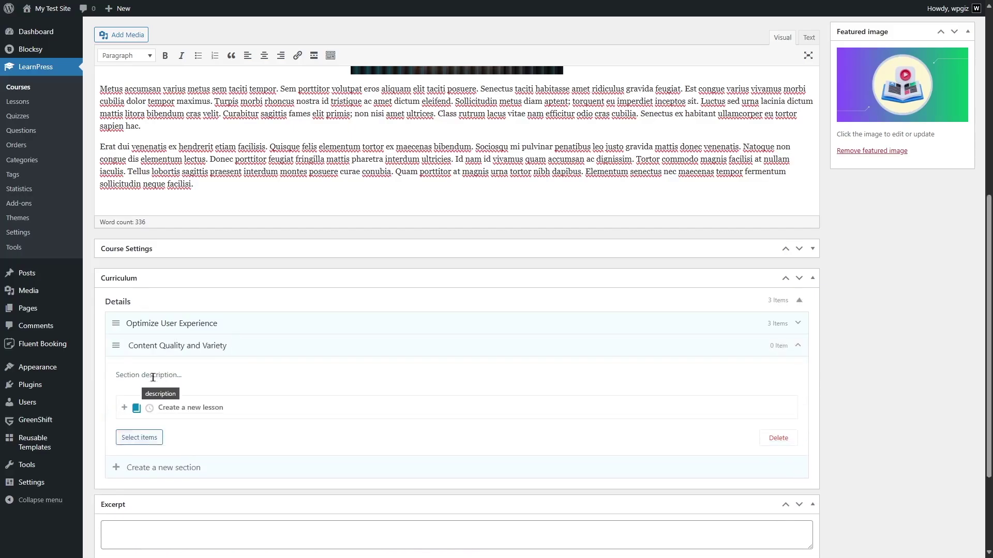
Add the lesson "Diversification of Content Formats" to the Content Quality and Variety section
left_click(191, 409)
type("Diversification of Content Formats")
key("Return")
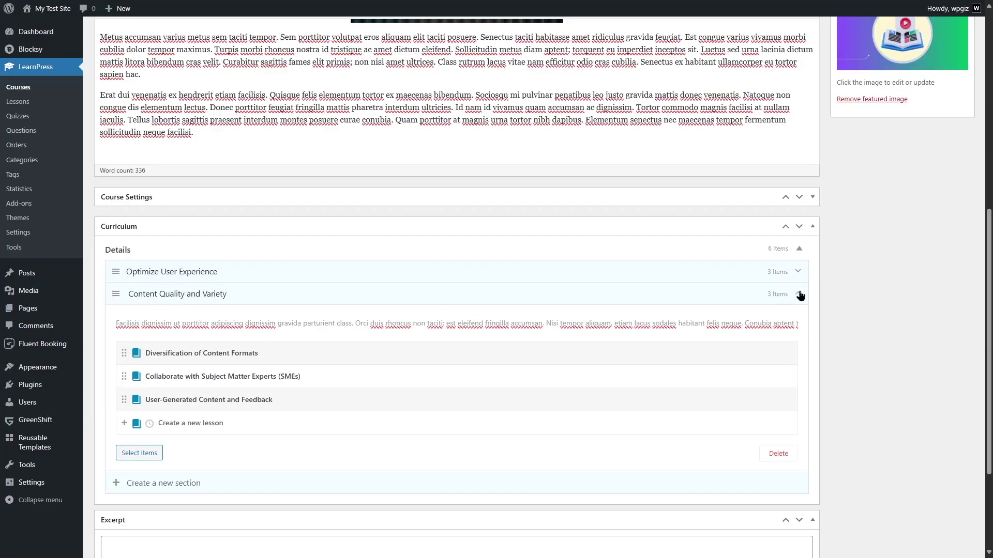
Leave only the Optimize User Experience section expanded in the curriculum and save the course as a draft
left_click(800, 295)
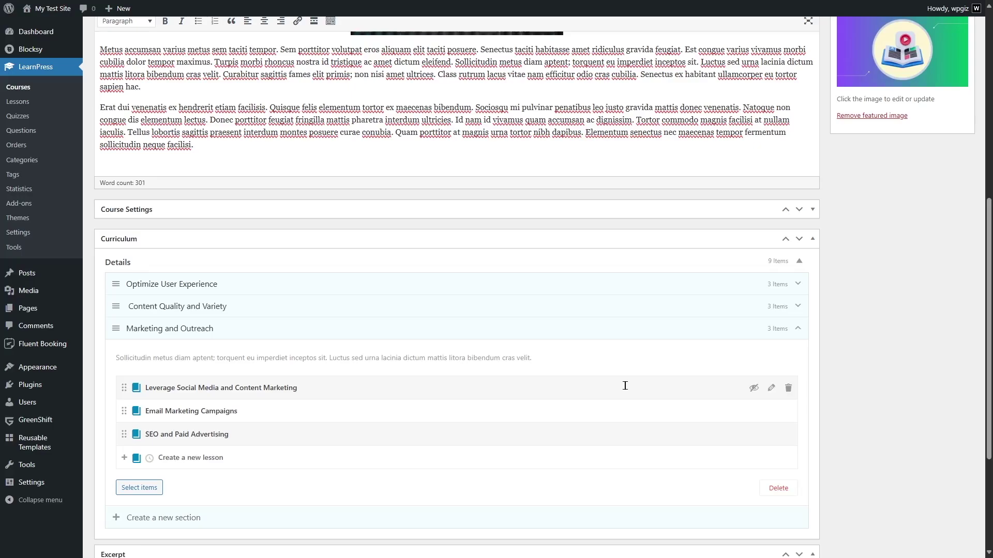
left_click(798, 329)
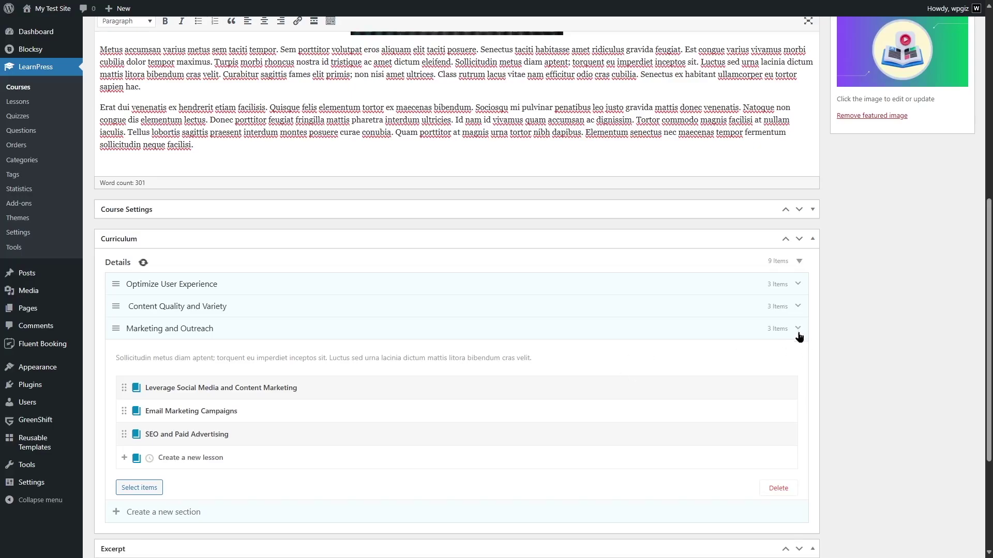
left_click(798, 284)
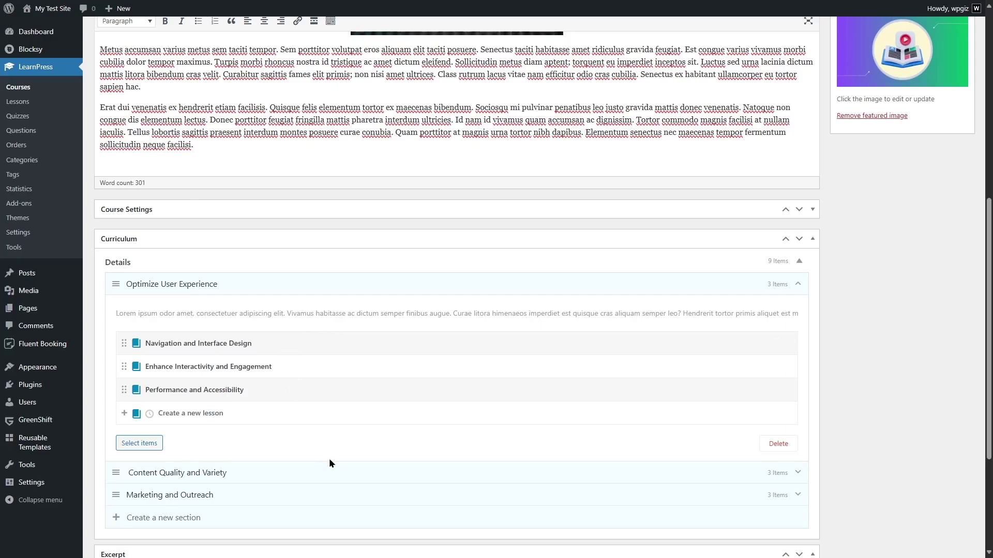
scroll(330, 458, "up", 8)
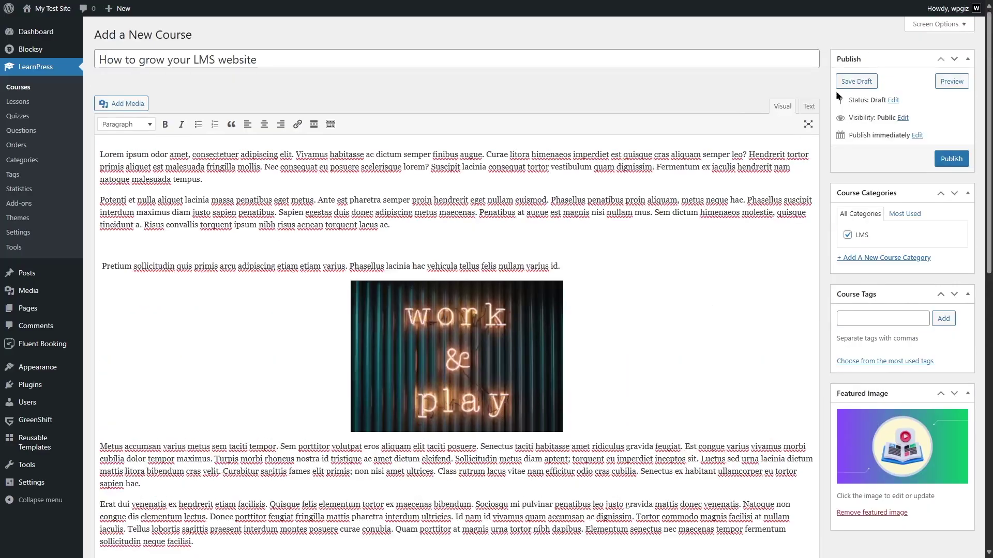
left_click(848, 83)
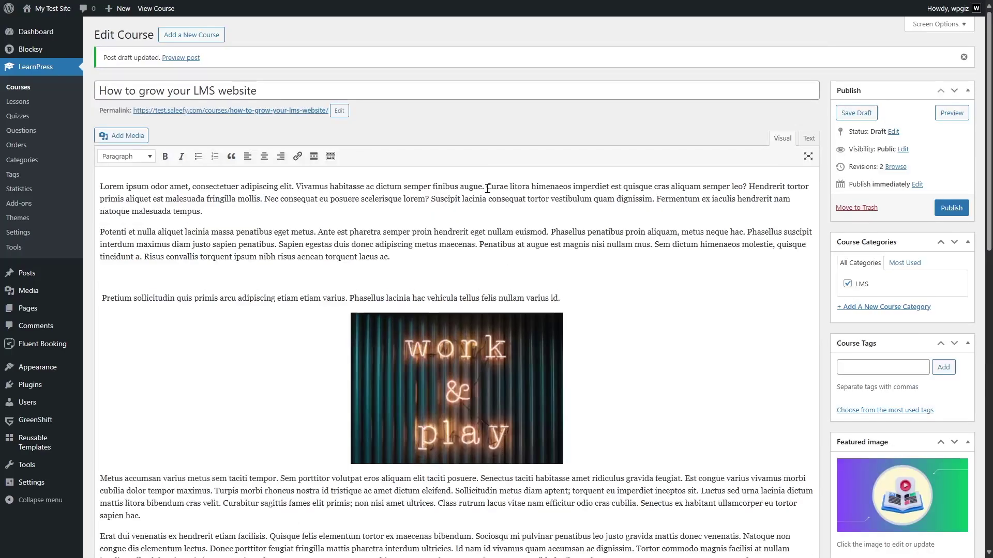
Open the Navigation and Interface Design lesson for editing from the course curriculum
scroll(487, 189, "down", 9)
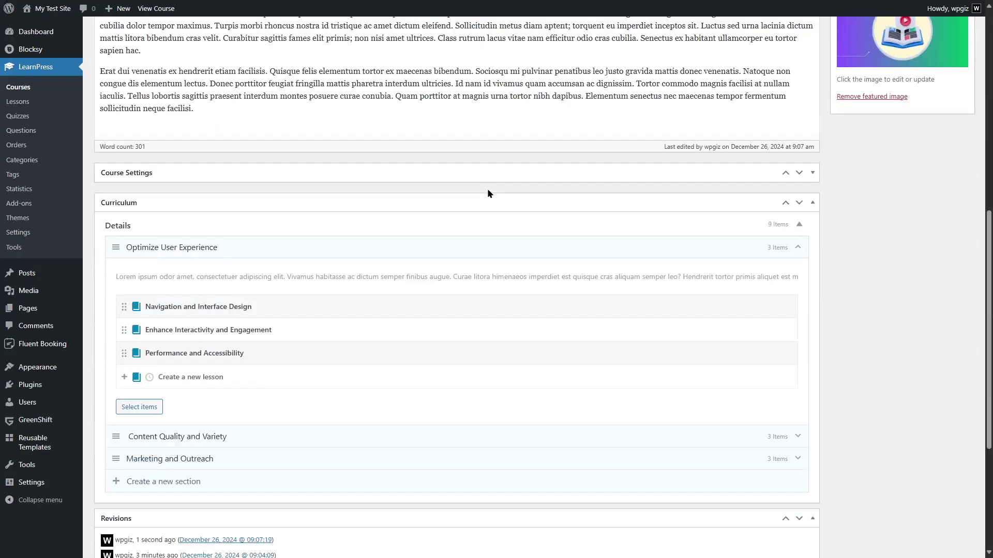
scroll(354, 306, "down", 4)
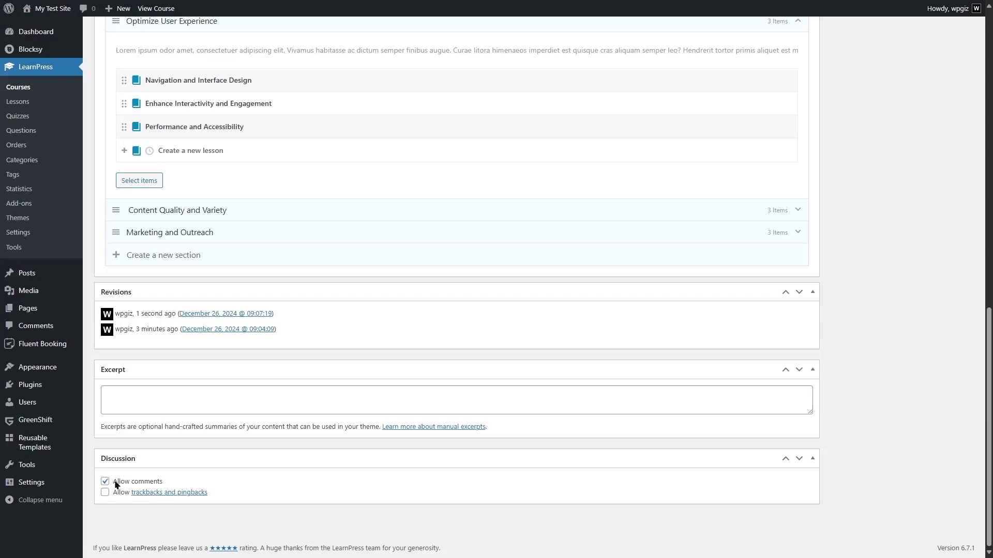
scroll(438, 497, "up", 4)
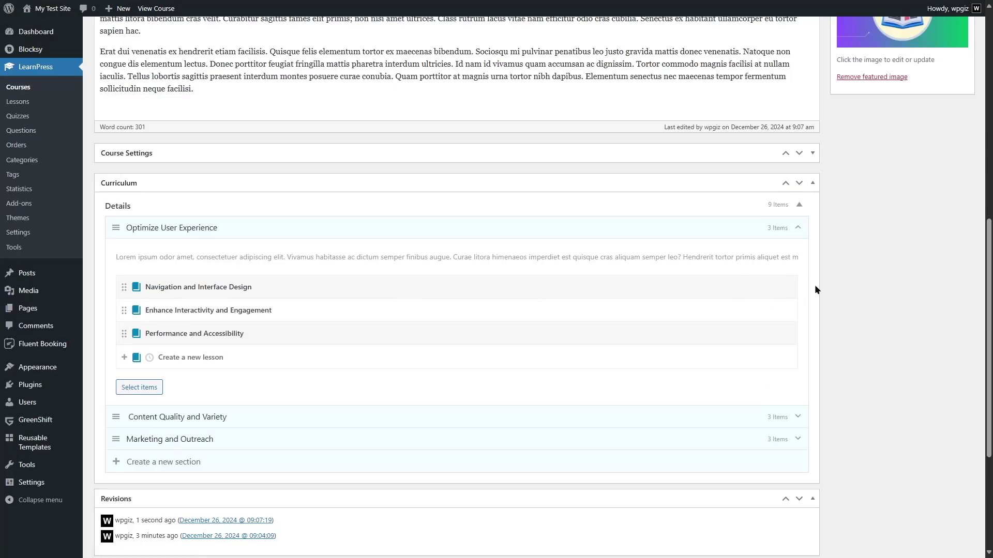
mouse_move(126, 288)
left_mouse_down()
mouse_move(128, 348)
mouse_move(129, 288)
left_mouse_up()
left_click(771, 289)
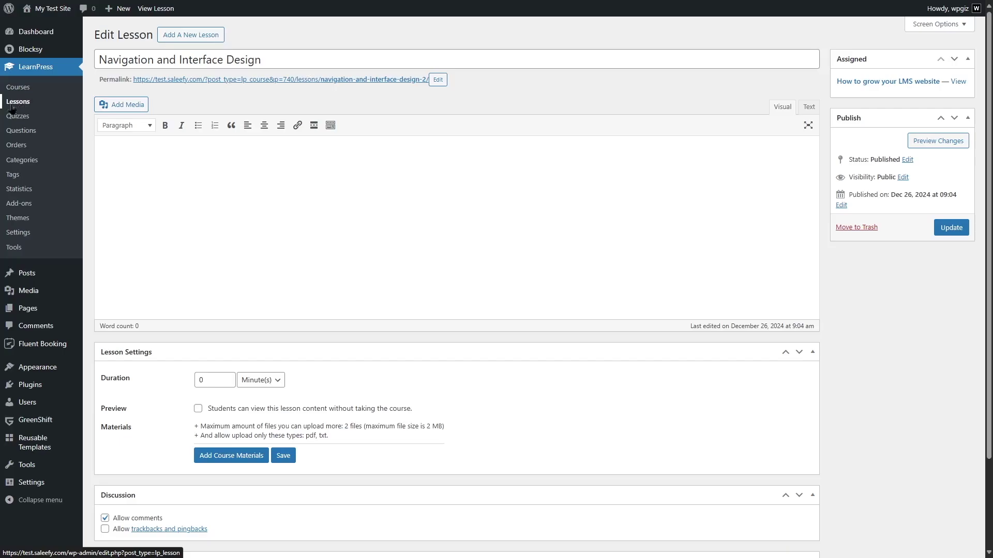
Fill the Navigation and Interface Design lesson's content with a paragraph of Lorem ipsum placeholder text
left_click(123, 190)
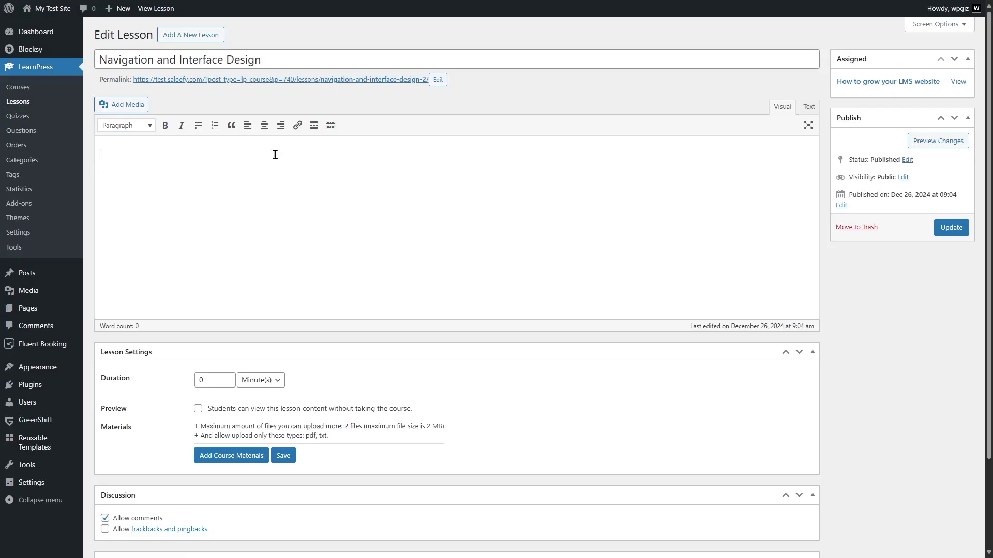
type("Lorem ipsum odor amet, consectetuer adipiscing elit. Vivamus habitasse ac dictum semper finibus augue. Curae litora himenaeos imperdiet est quisque cras aliquam semper leo? Hendrerit tortor primis aliquet est malesuada fringilla mollis. Nec consequat eu posuere scelerisque lorem? Suscipit lacinia consequat tortor vestibulum quam dignissim. Fermentum ex iaculis hendrerit nam natoque malesuada tempus.")
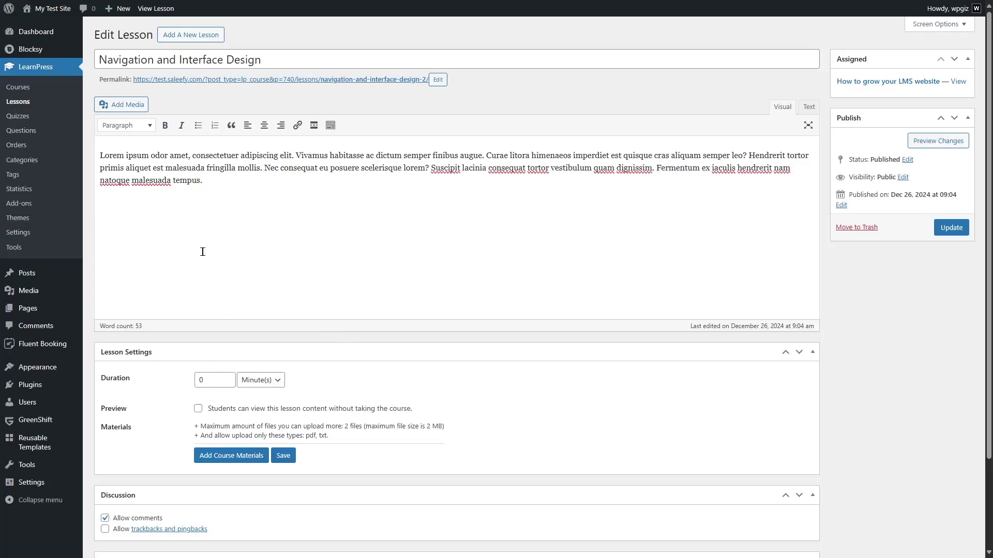
left_click(130, 111)
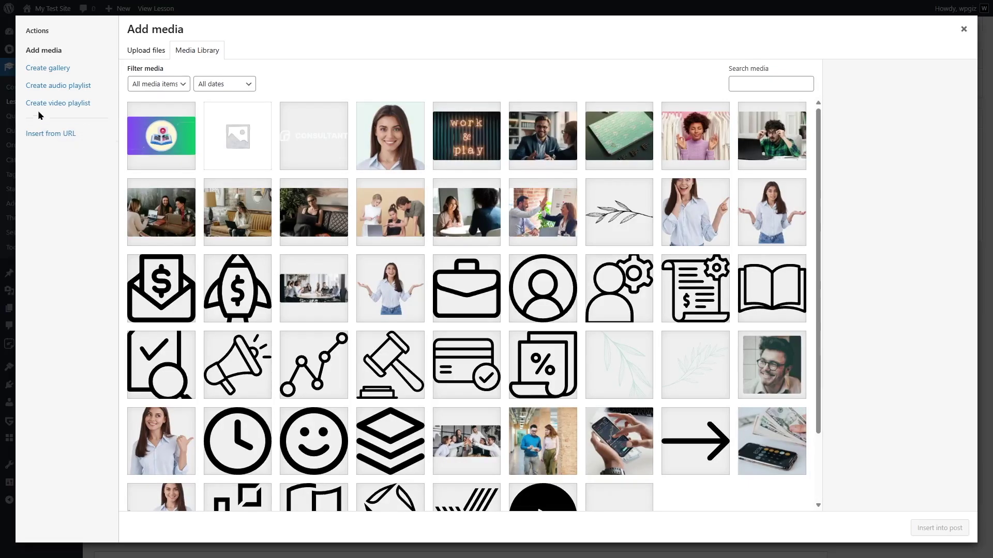
left_click(41, 89)
left_click(46, 109)
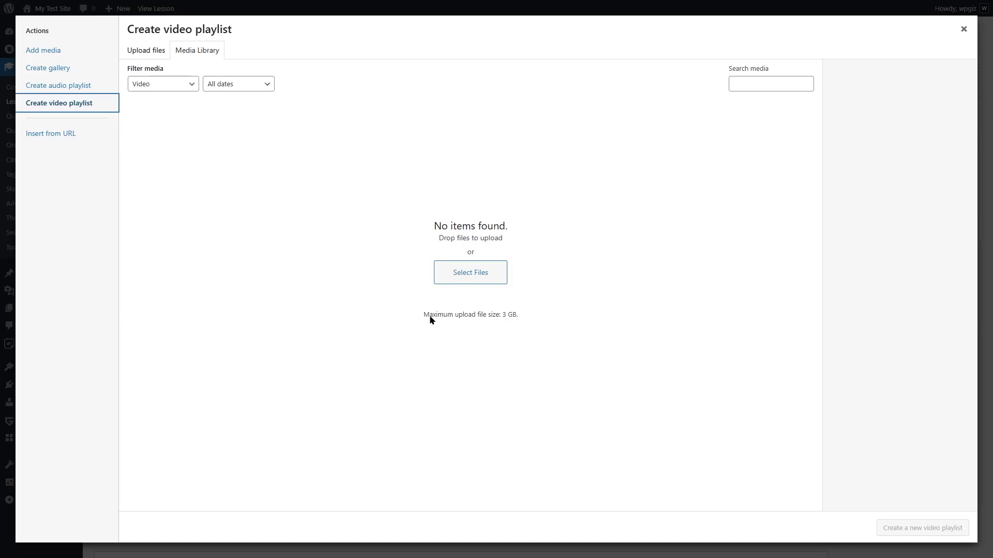
left_click(962, 30)
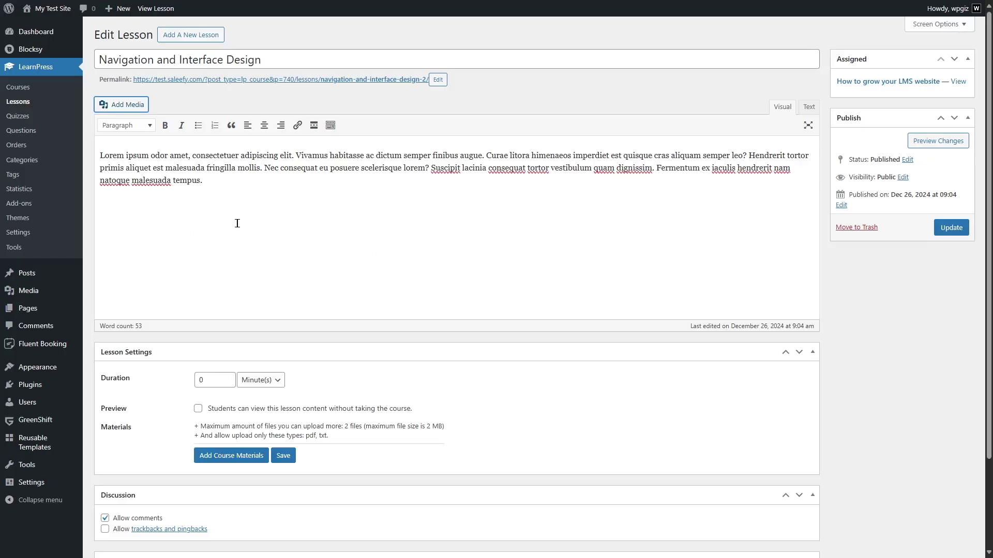
left_click(113, 105)
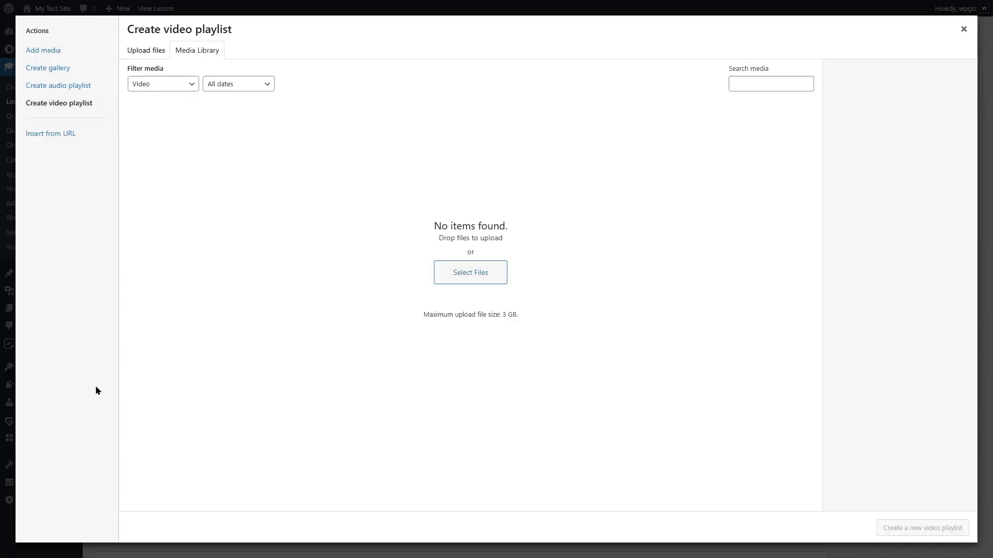
left_click(40, 135)
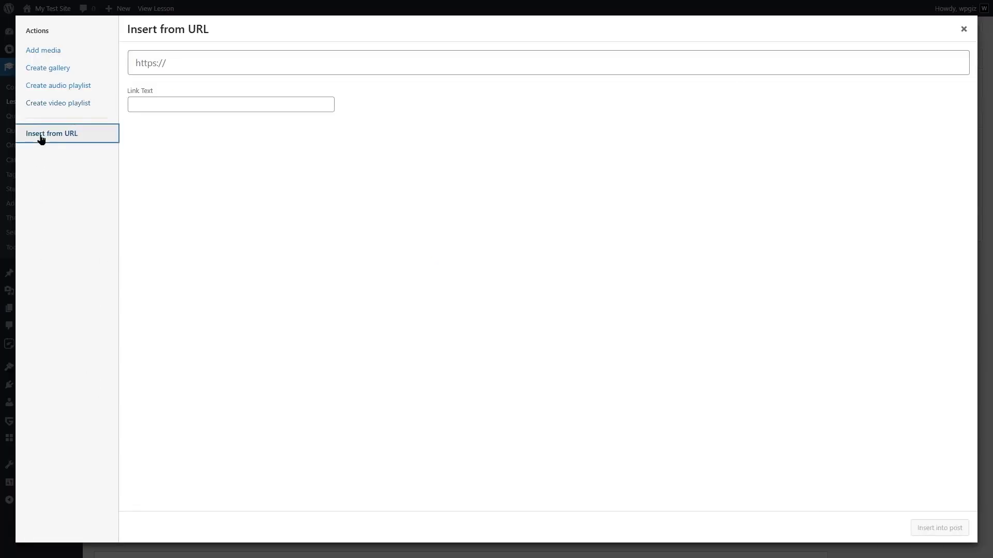
type("https://youtu.be/4sOQPR2Jzas")
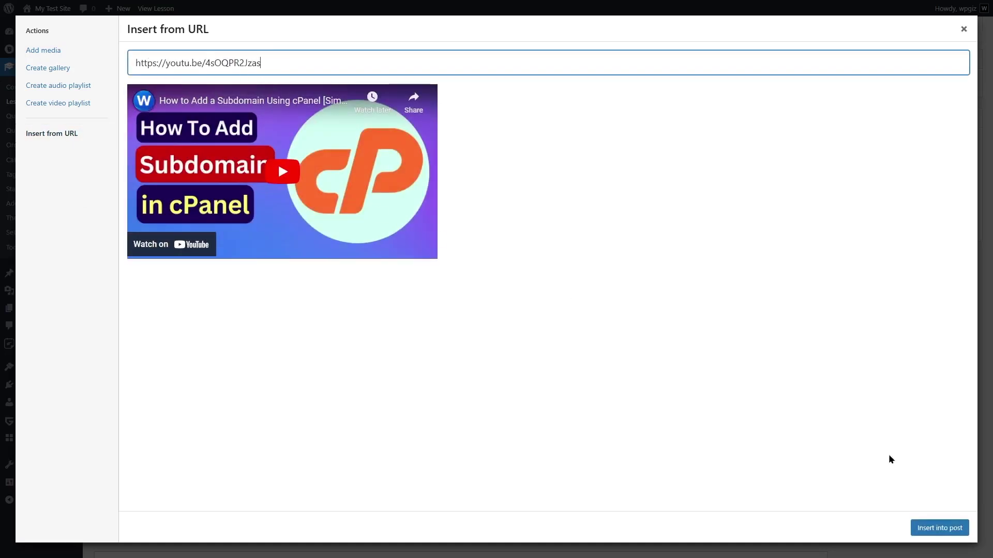
left_click(926, 528)
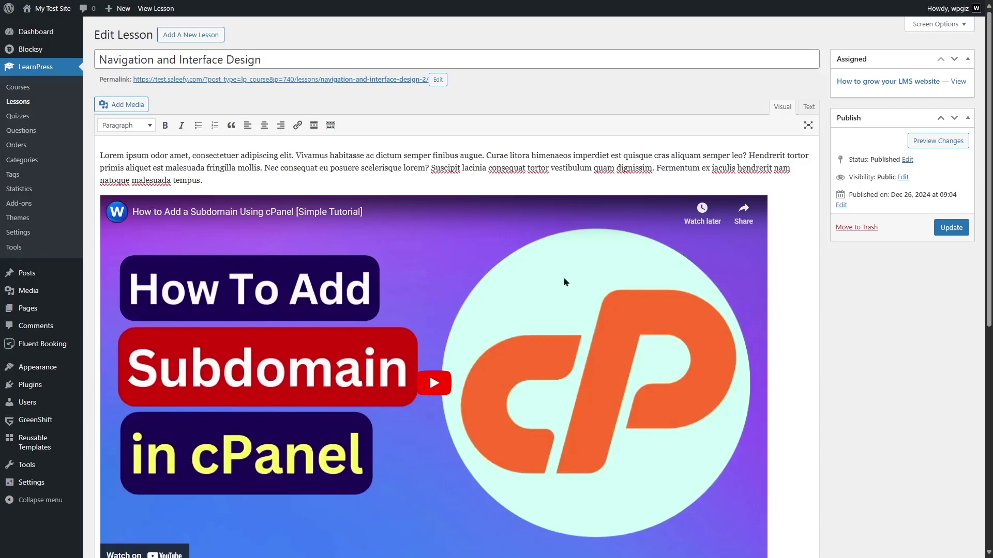
Set the lesson's duration to 1 minute, then save its materials settings and update the lesson
scroll(132, 388, "down", 5)
double_click(201, 402)
type("1")
left_click(392, 378)
left_click(394, 378)
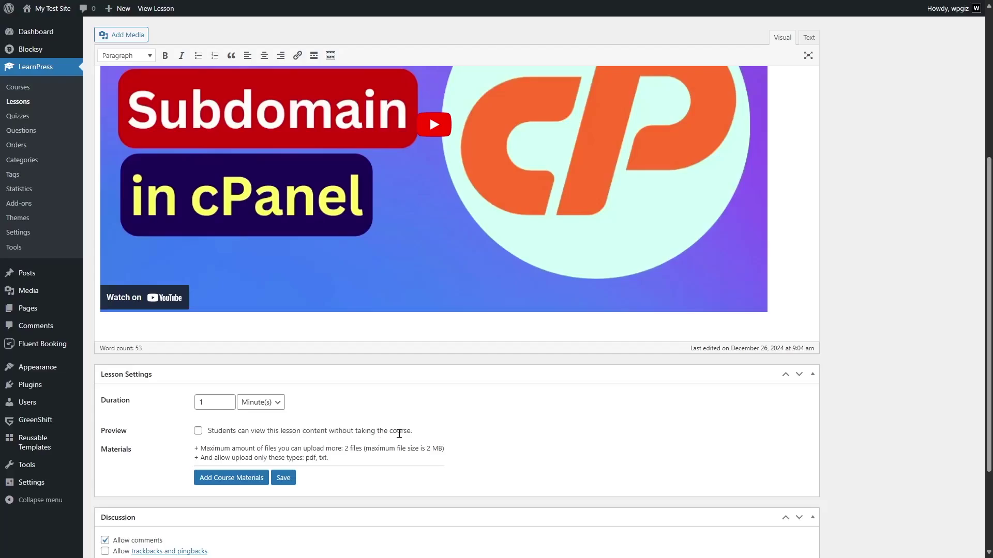
scroll(399, 433, "down", 3)
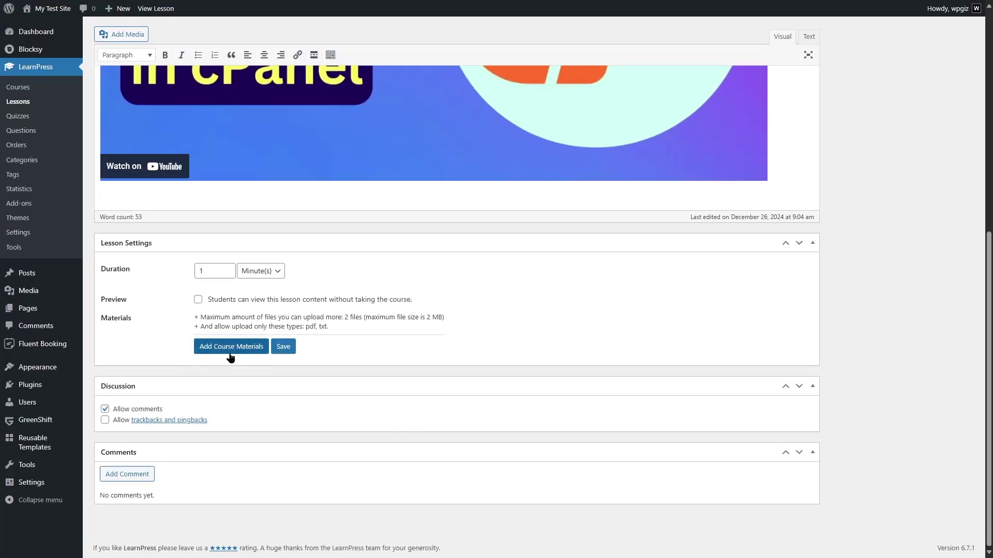
left_click(284, 353)
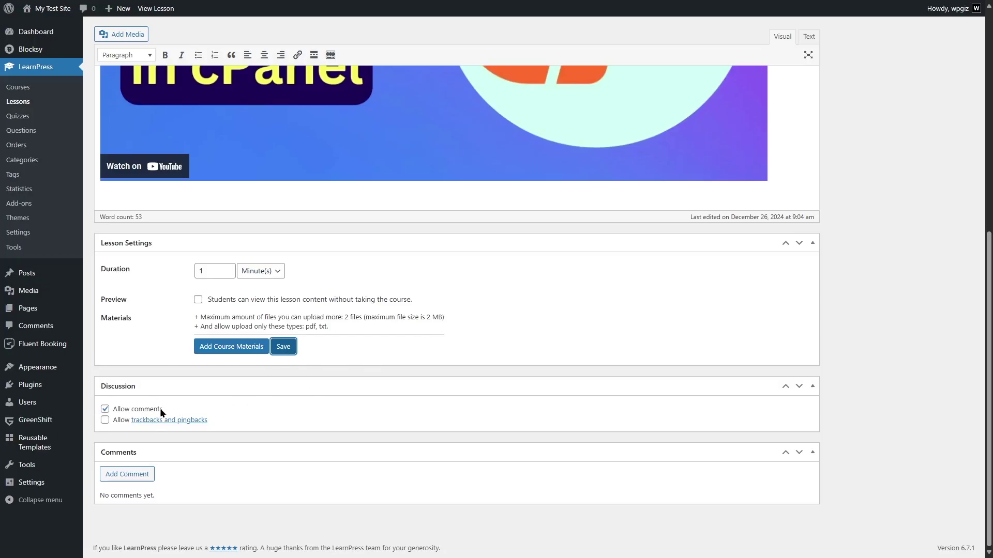
scroll(959, 240, "up", 8)
left_click(961, 231)
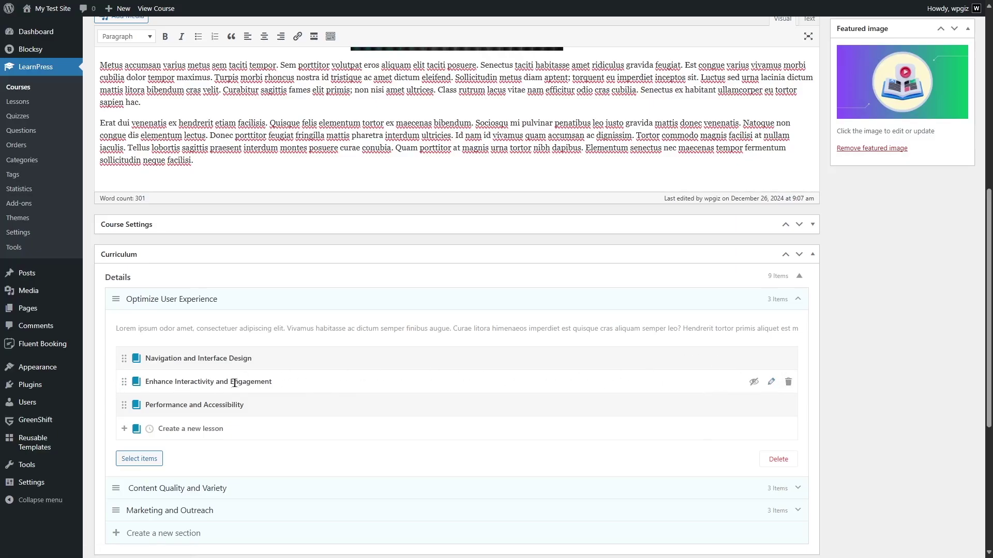
Upload the matching PDF to the Enhance Interactivity and Engagement lesson as course material titled "Secrets of increasing content quality and variety"
left_click(773, 384)
scroll(772, 383, "down", 2)
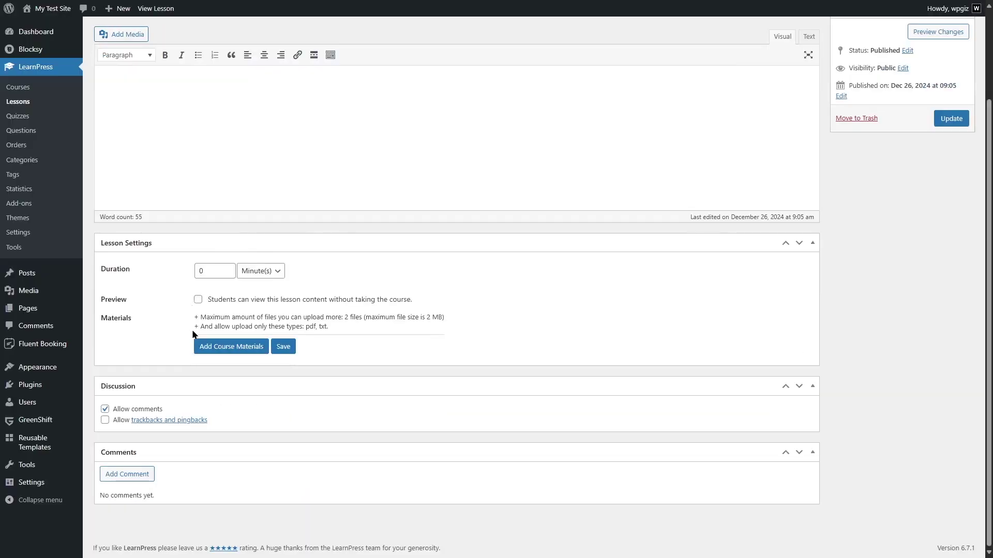
left_click(227, 354)
left_click(271, 374)
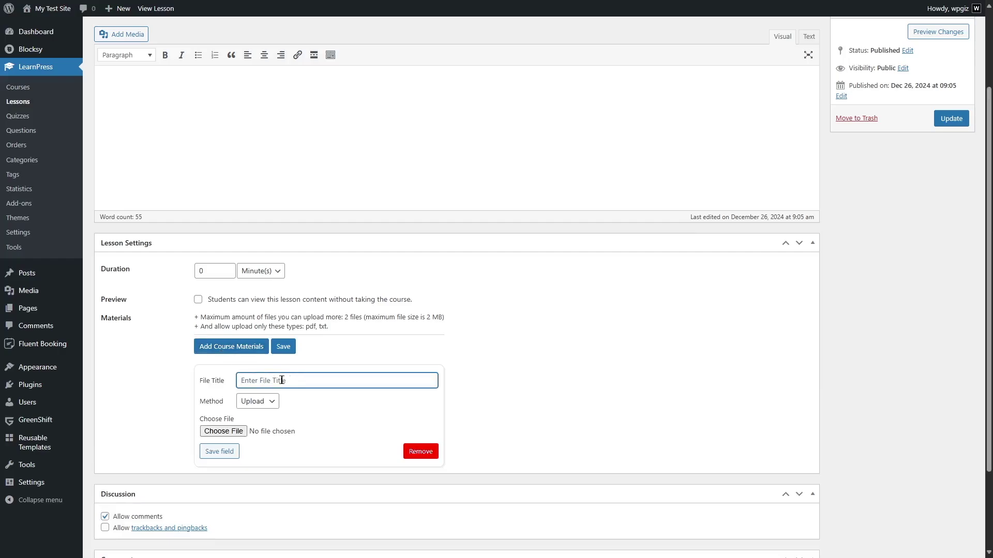
type("Secrets of increasing content quality and variety")
left_click(266, 402)
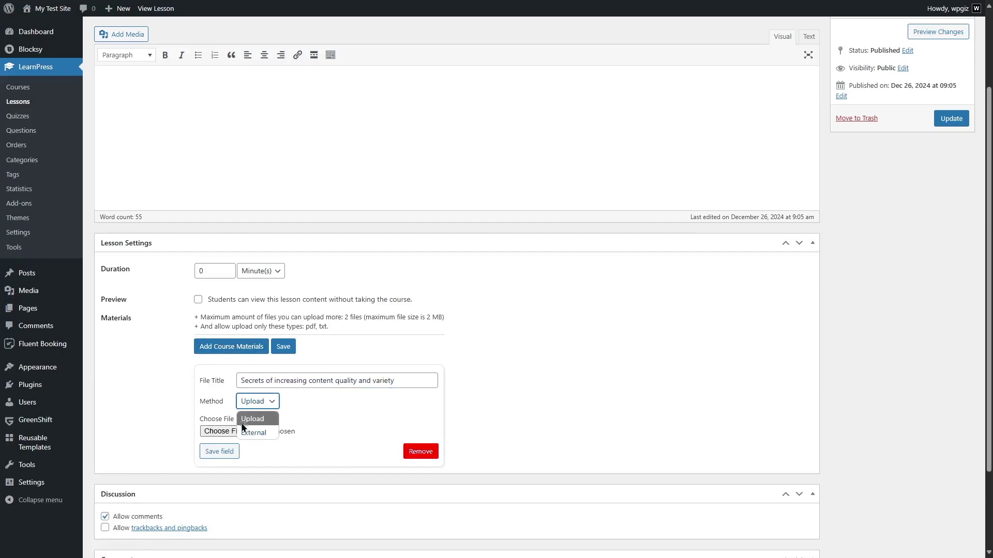
left_click(267, 424)
left_click(223, 431)
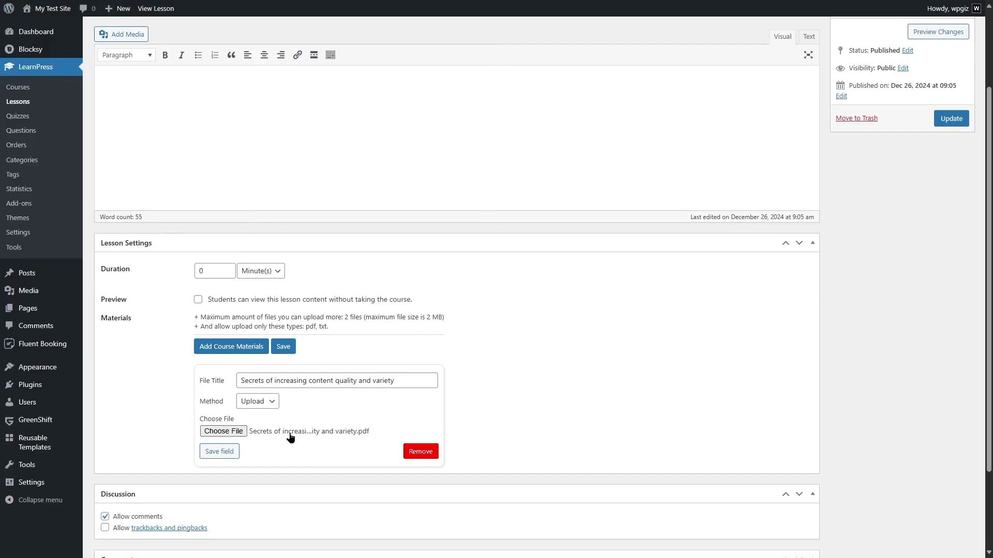
left_click(219, 453)
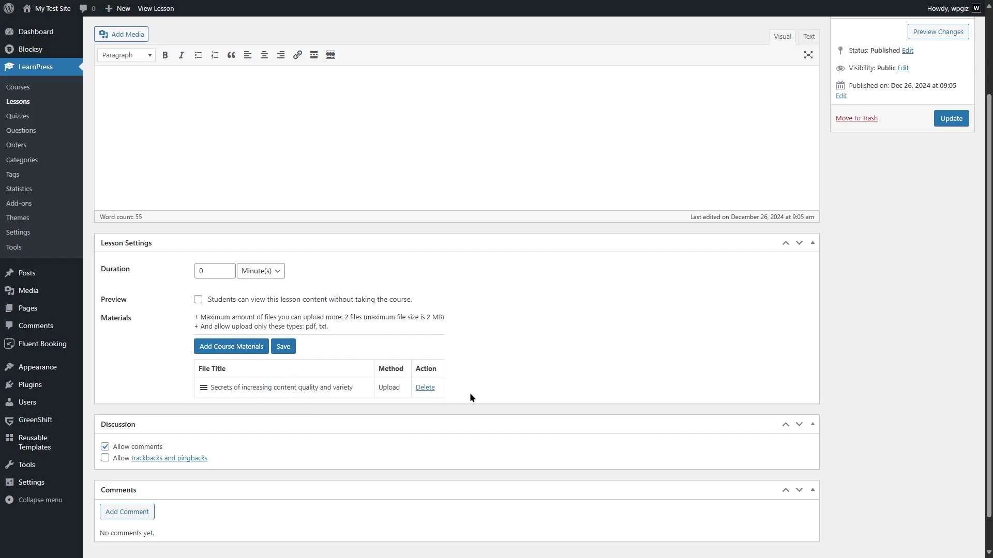
scroll(892, 247, "up", 3)
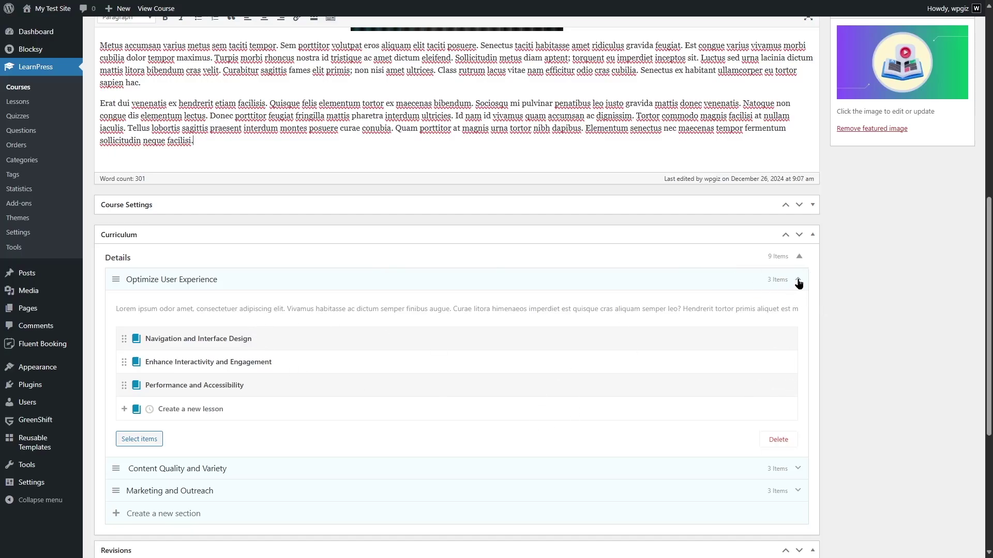
Set the course duration to 0 weeks in the course settings and turn off blocking the course after the student finishes it
left_click(798, 282)
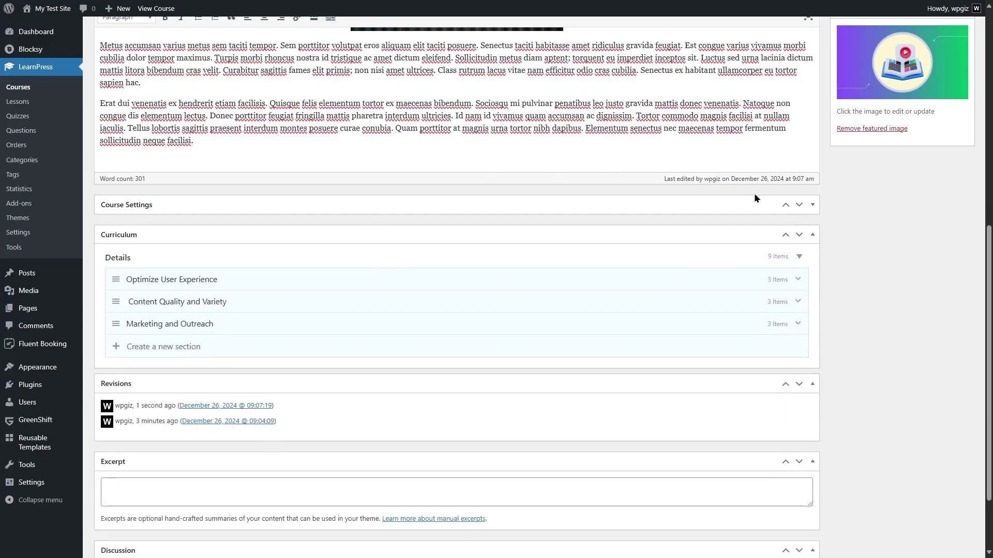
left_click(803, 211)
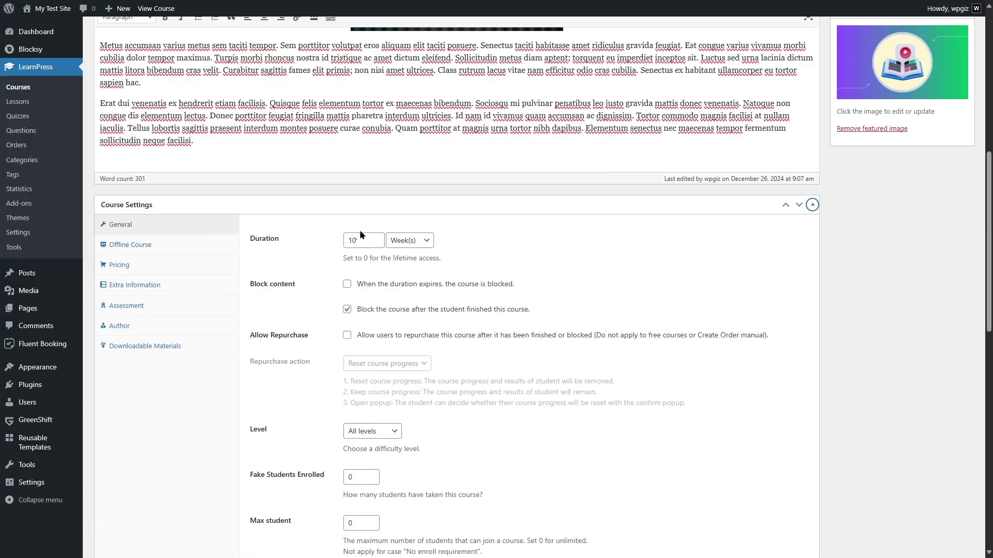
left_click(350, 241)
type("1")
left_click_drag(364, 244, 324, 246)
left_click(347, 309)
left_click(589, 297)
scroll(362, 320, "down", 1)
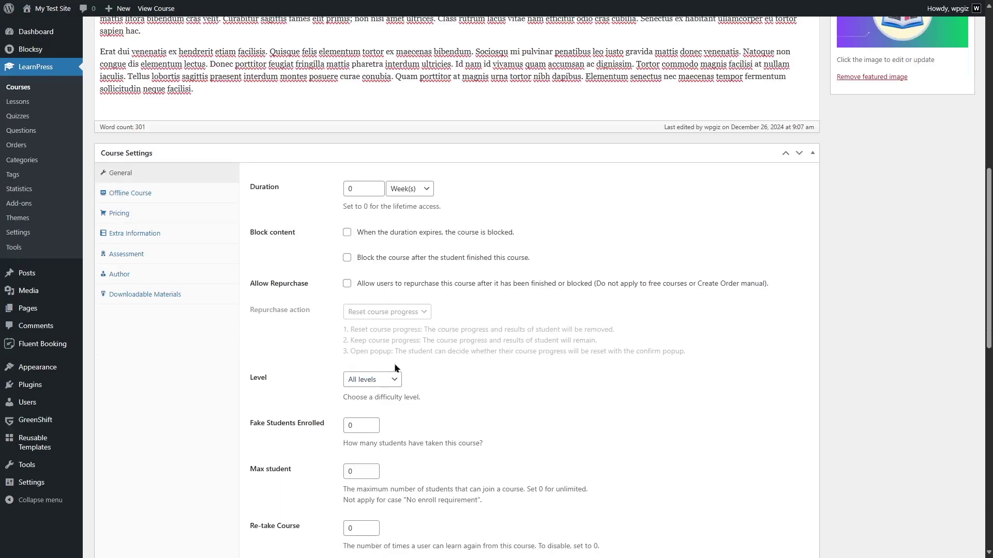
scroll(378, 385, "down", 5)
Set the course's regular price to 80 and its sale price to 70, without a sale schedule
left_click(202, 196)
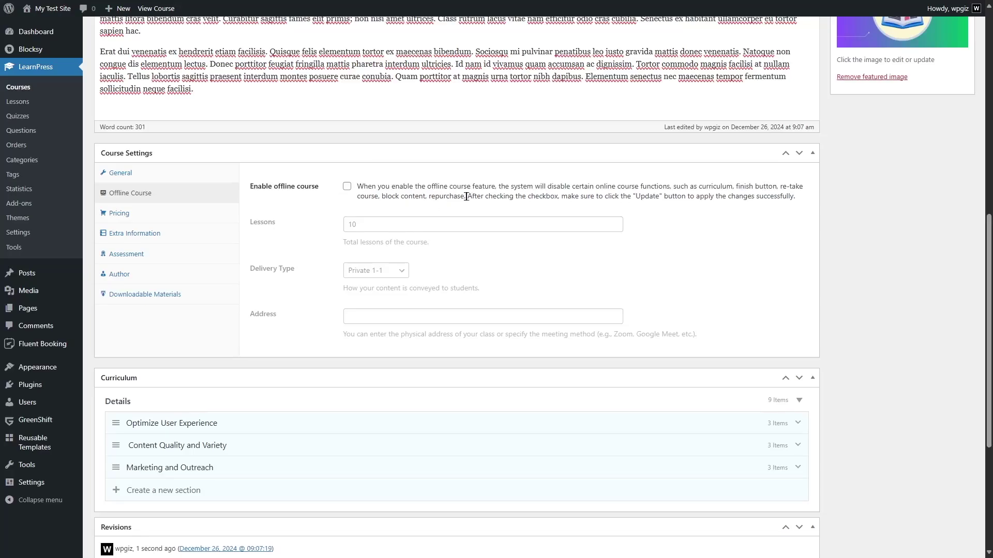
left_click(182, 213)
left_click(368, 185)
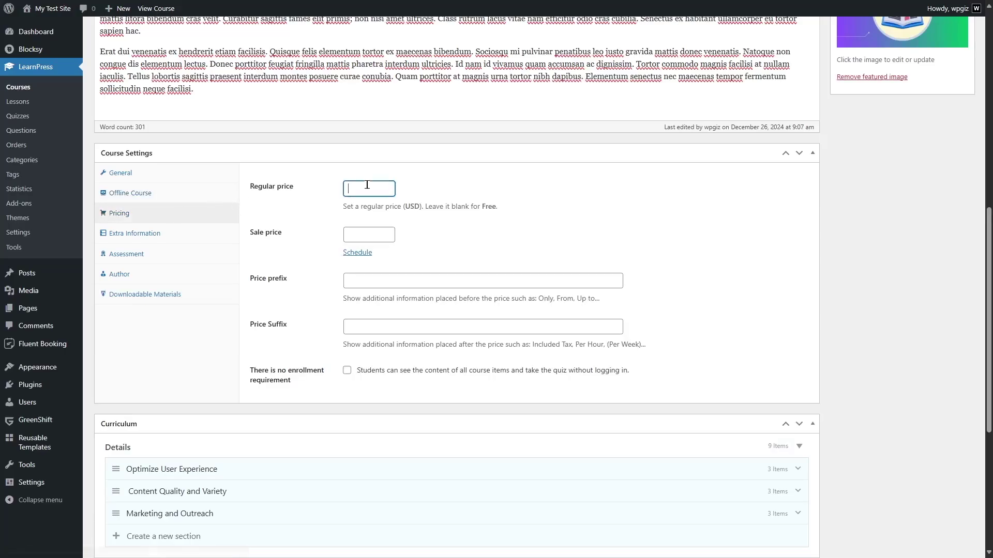
type("80")
key("Tab")
left_click(367, 232)
type("70")
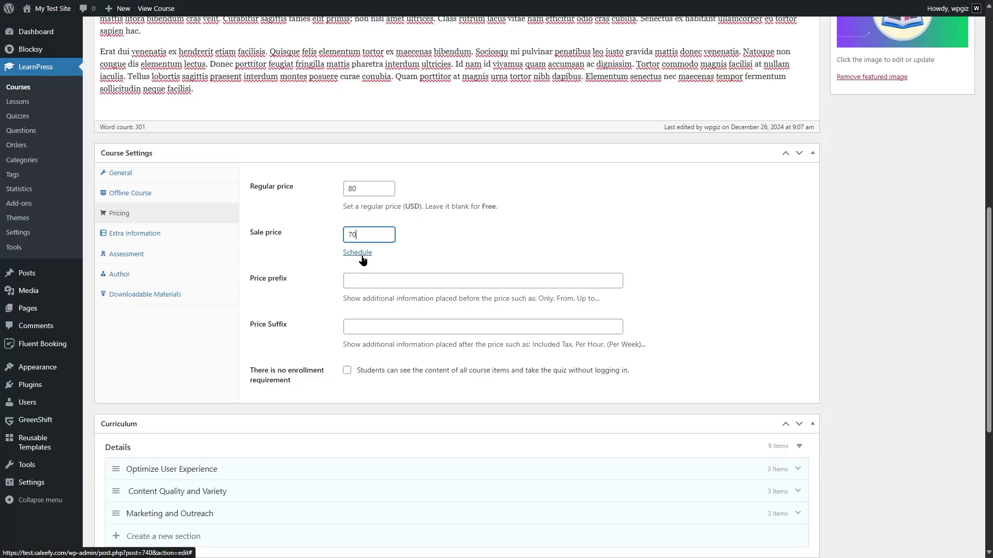
left_click(357, 252)
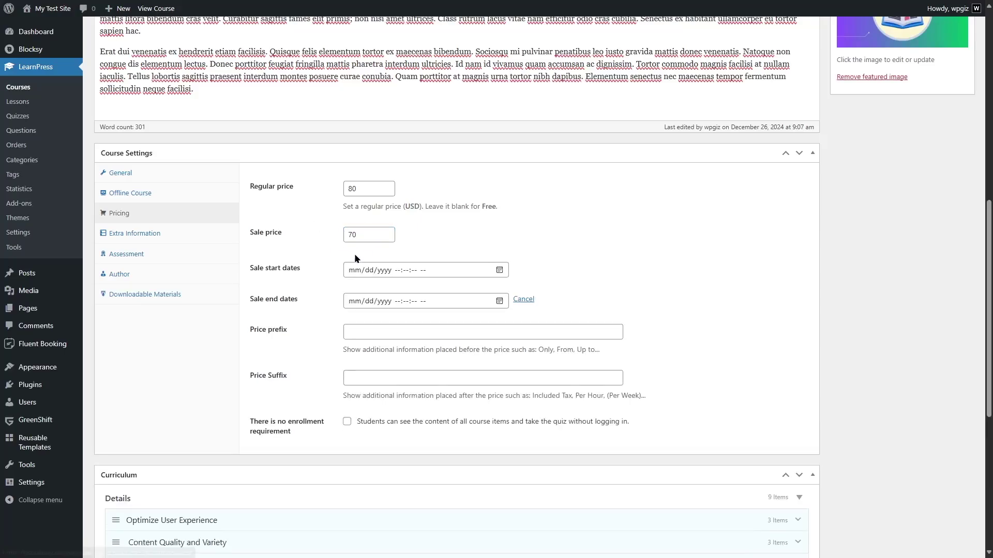
left_click(523, 300)
Add the price prefix "Only" and enable the option for no enrollment requirement
left_click(371, 283)
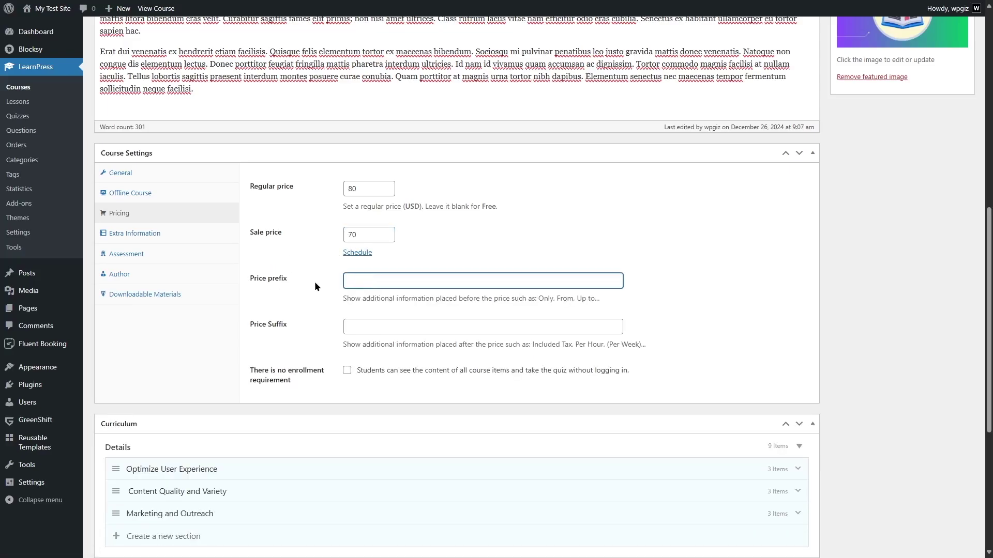
type("Only")
left_click(346, 371)
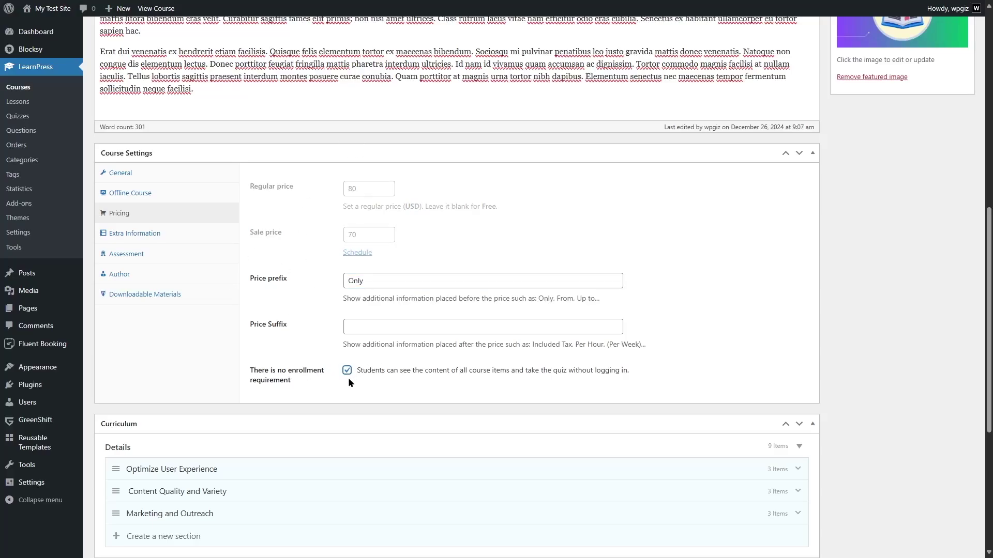
Add the requirements "Basic knowledge of course creation" and "Having an existing LMS website is not necessary but will be good", and add a target audience entry
left_click(180, 241)
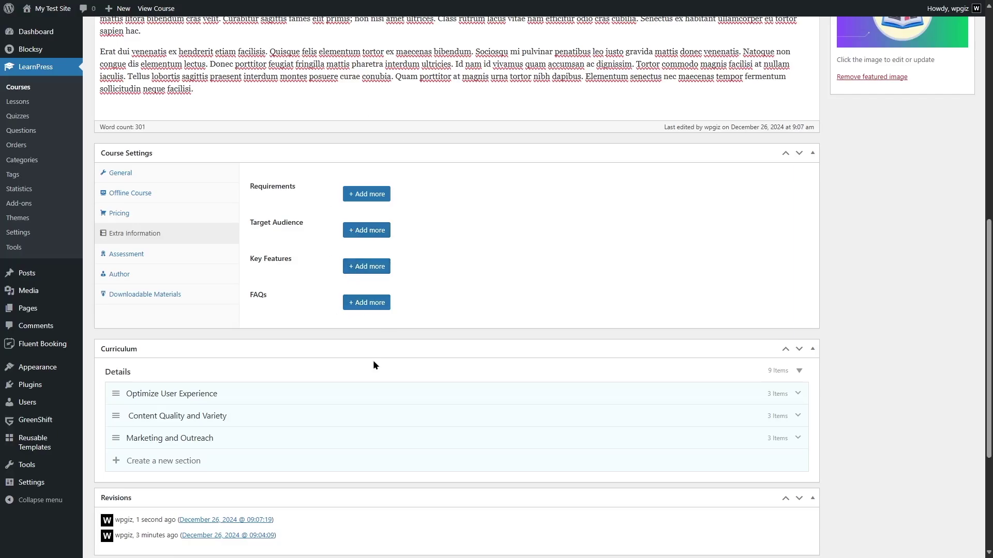
left_click(370, 199)
type("Basic knowledge of course creation")
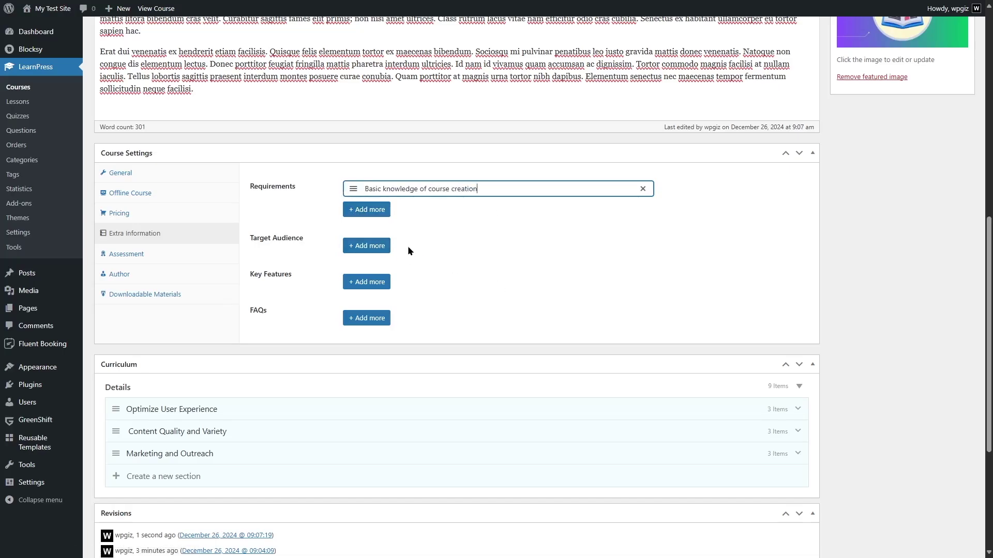
left_click(360, 213)
type("Having an existing LMS website is not necessary but will be good")
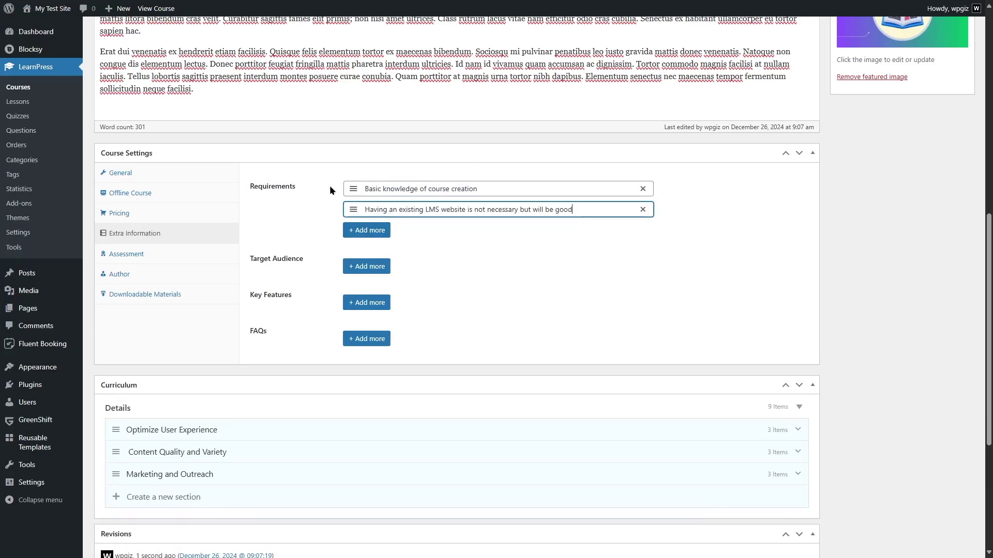
mouse_move(353, 210)
left_mouse_down()
mouse_move(349, 185)
mouse_move(354, 212)
left_mouse_up()
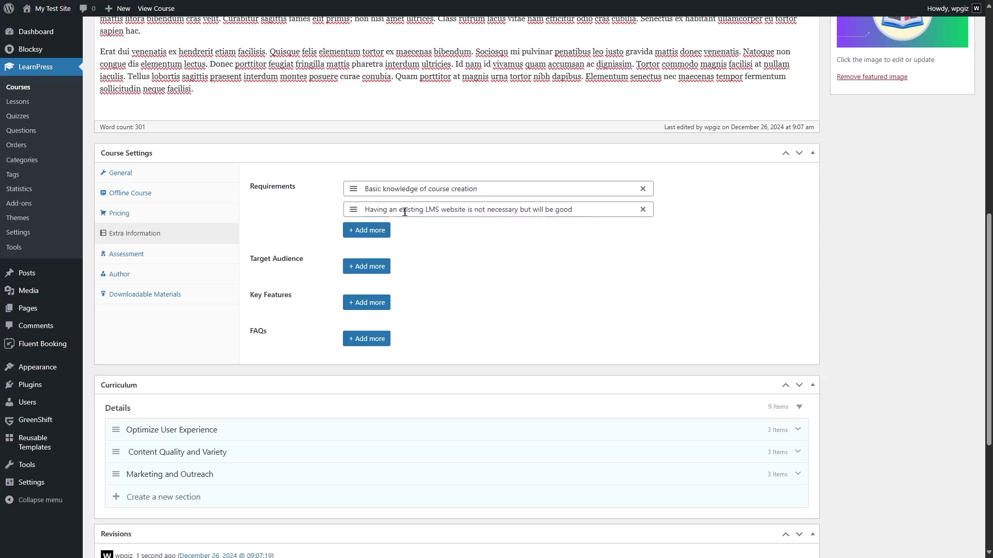
left_click(362, 265)
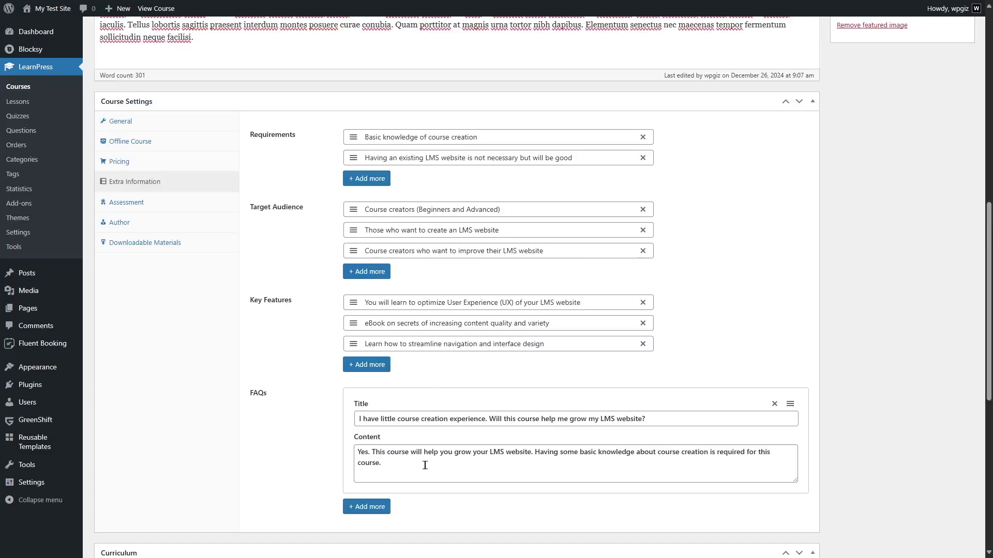
Review the evaluation methods in the course's assessment settings and select evaluation via lessons
left_click(150, 207)
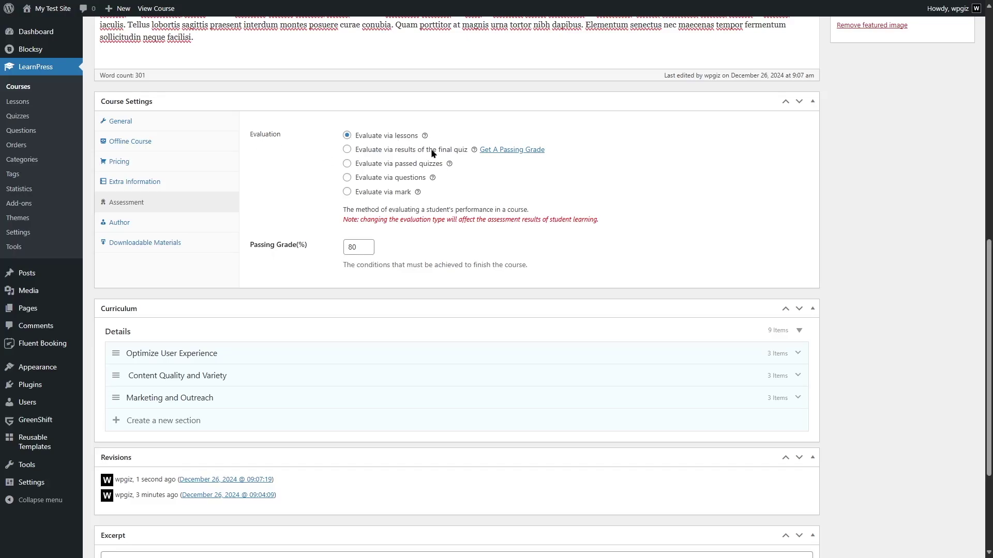
mouse_move(474, 150)
left_click(437, 166)
left_click(393, 180)
left_click(390, 166)
left_click(358, 137)
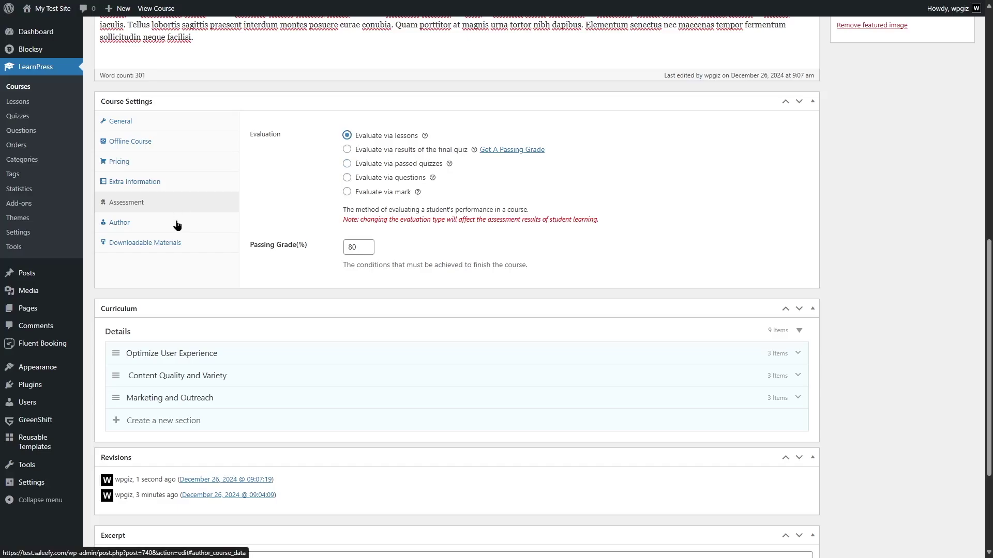
Check the course's author and downloadable materials settings, and save the course as a draft
left_click(215, 231)
left_click(421, 153)
left_click(382, 226)
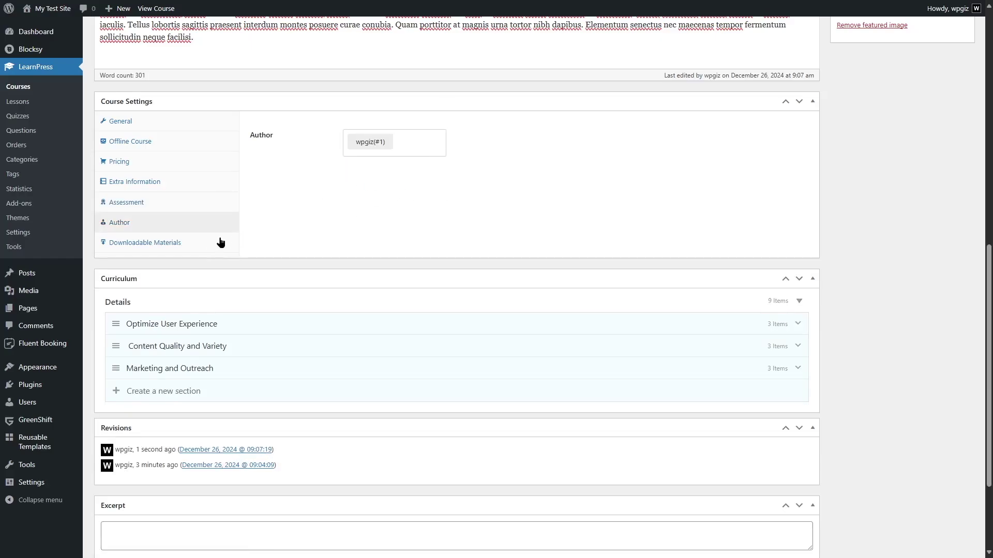
left_click(218, 242)
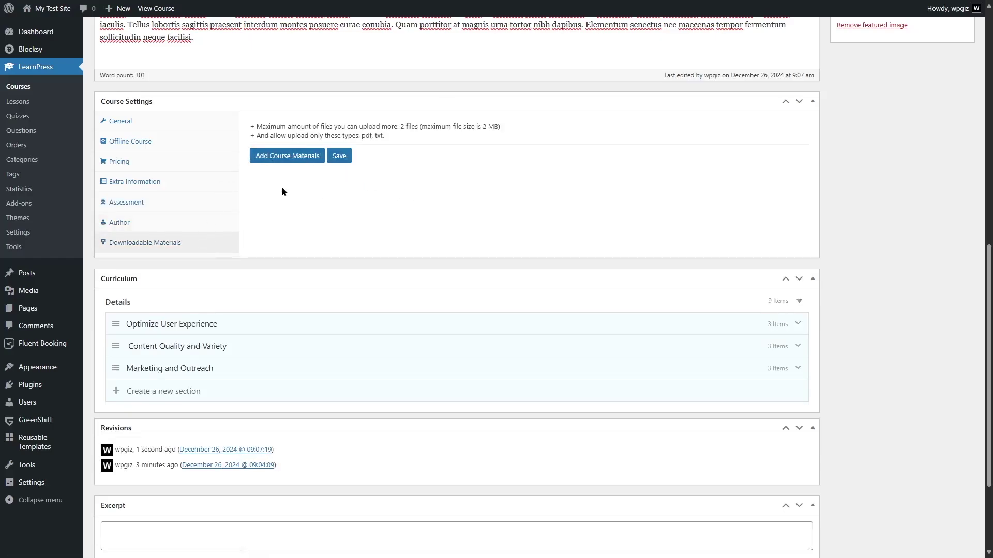
scroll(281, 192, "up", 15)
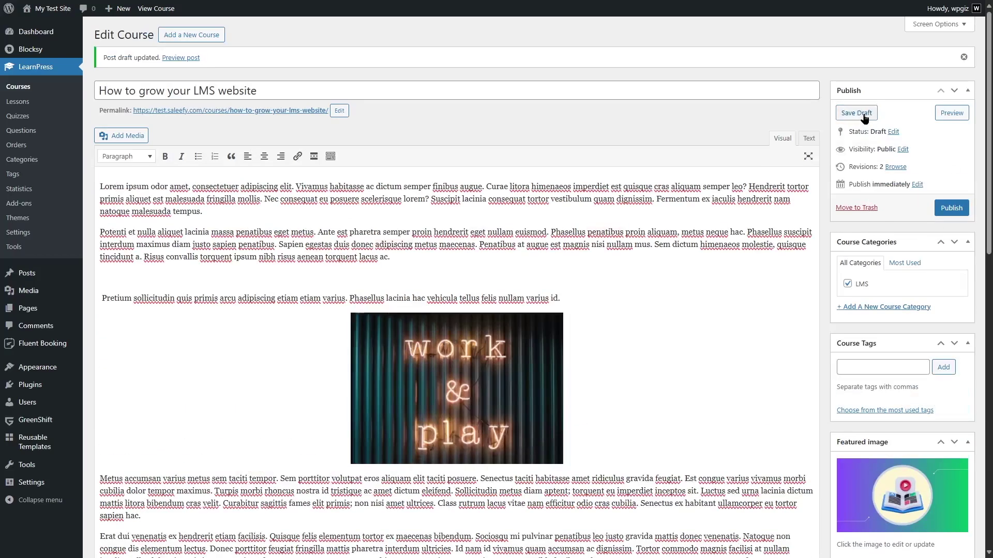
left_click(856, 113)
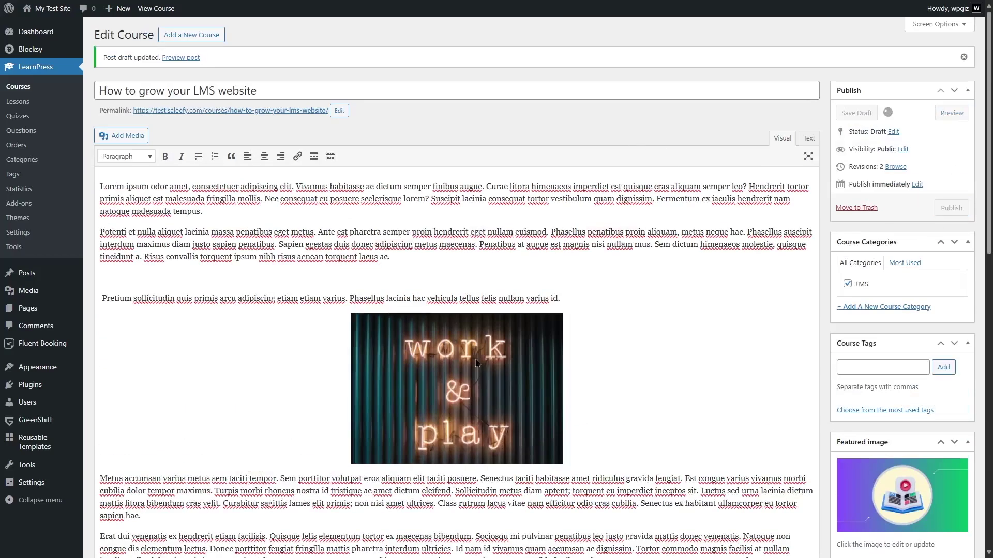
Enter "This is the first quiz of this course." as the description of Quiz 1
scroll(344, 356, "down", 1)
scroll(343, 355, "down", 5)
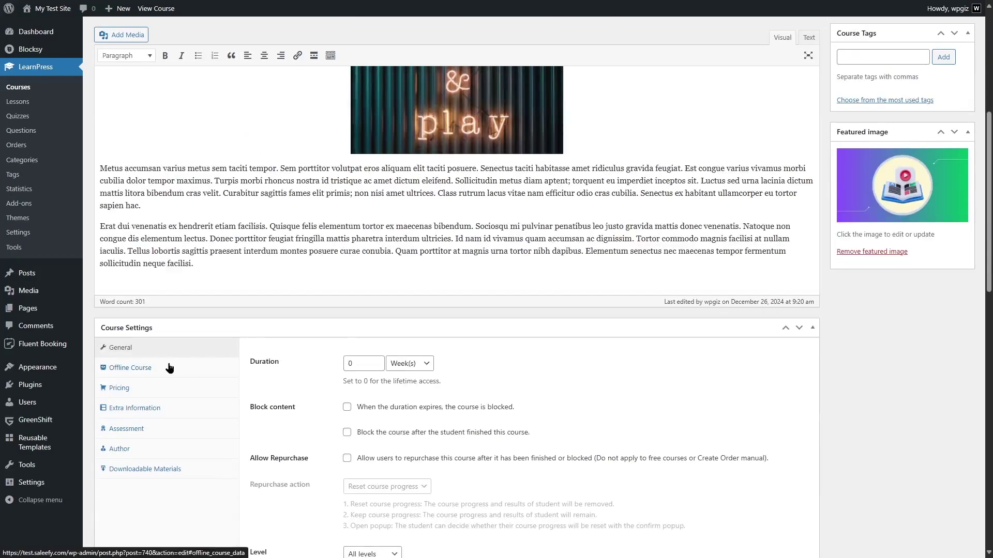
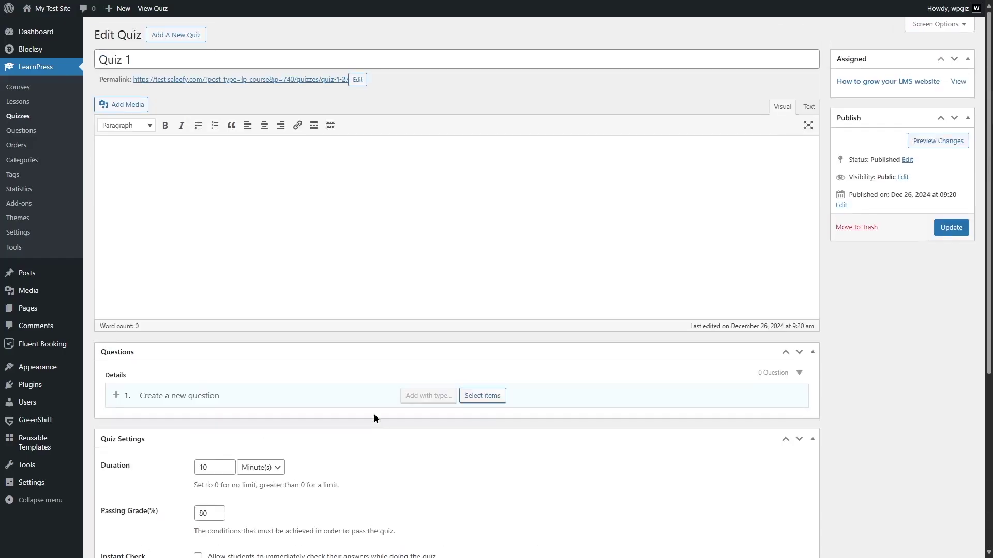
left_click(181, 220)
type("This is the first quiz of this course.")
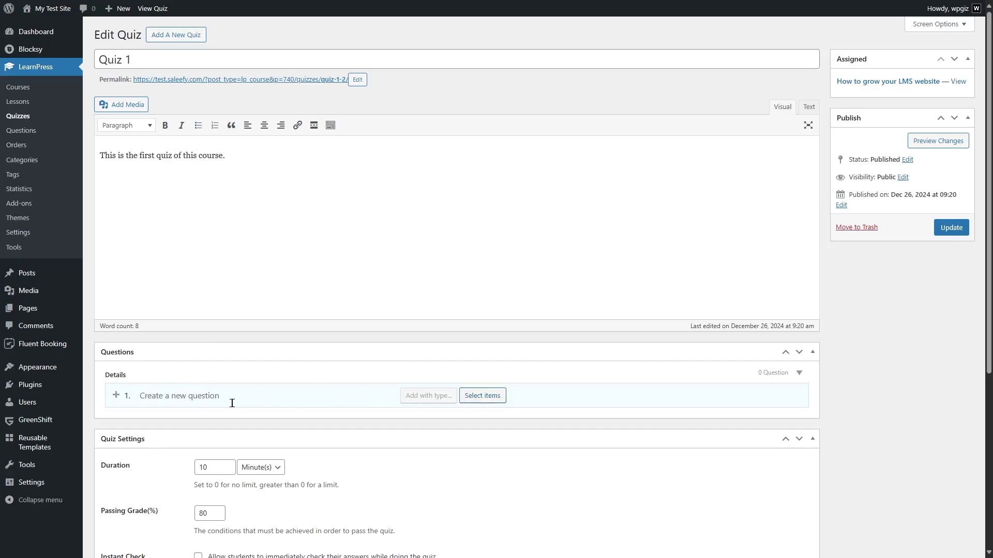
Add a single-choice question to Quiz 1 with the title "What does LMS stand for?"
type("ed")
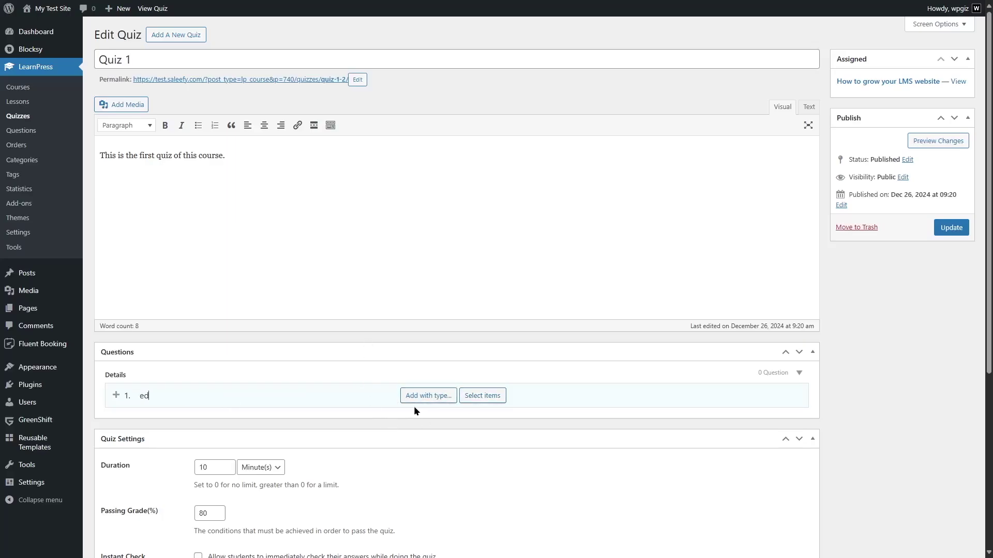
left_click(437, 399)
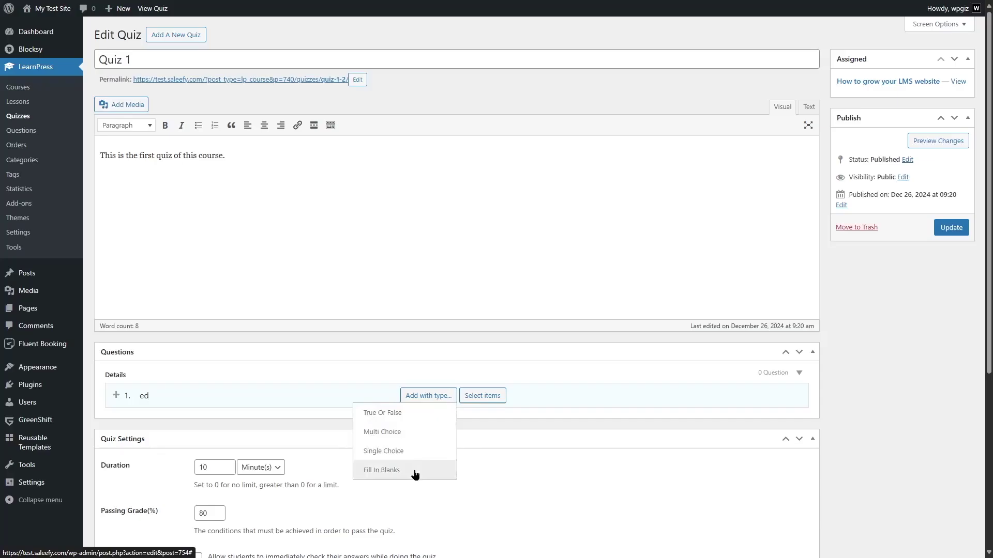
left_click(391, 453)
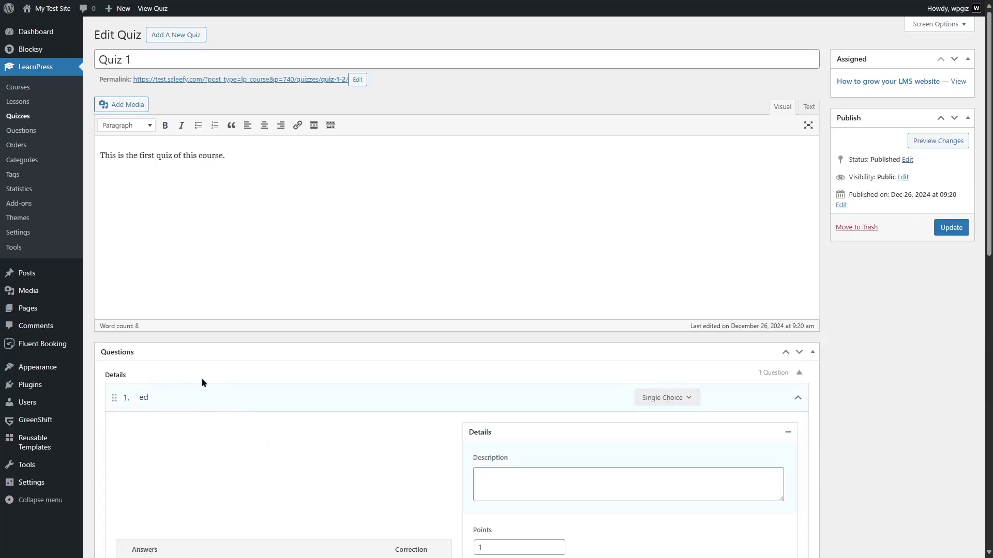
scroll(202, 381, "down", 4)
scroll(202, 257, "up", 1)
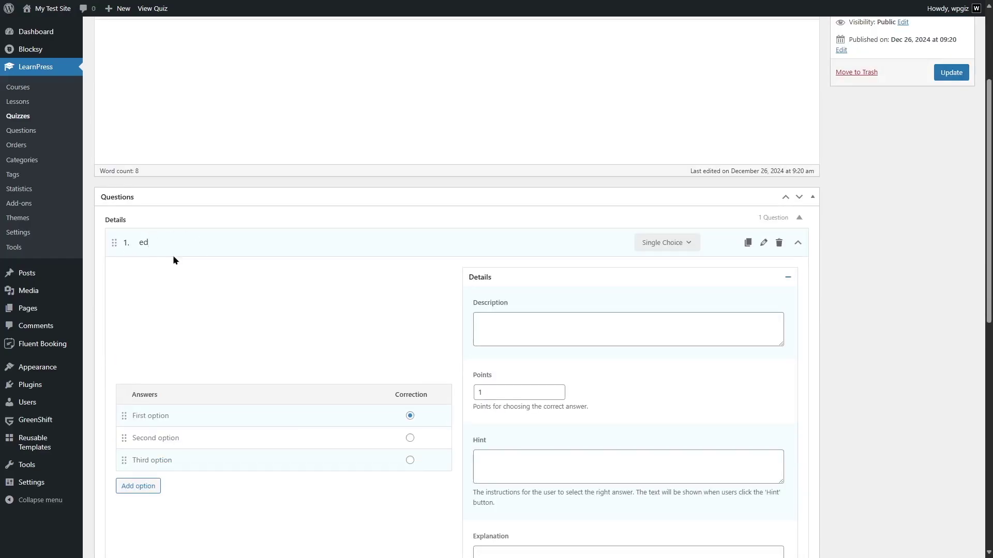
key("ctrl+a")
type("What does LMS stand for?")
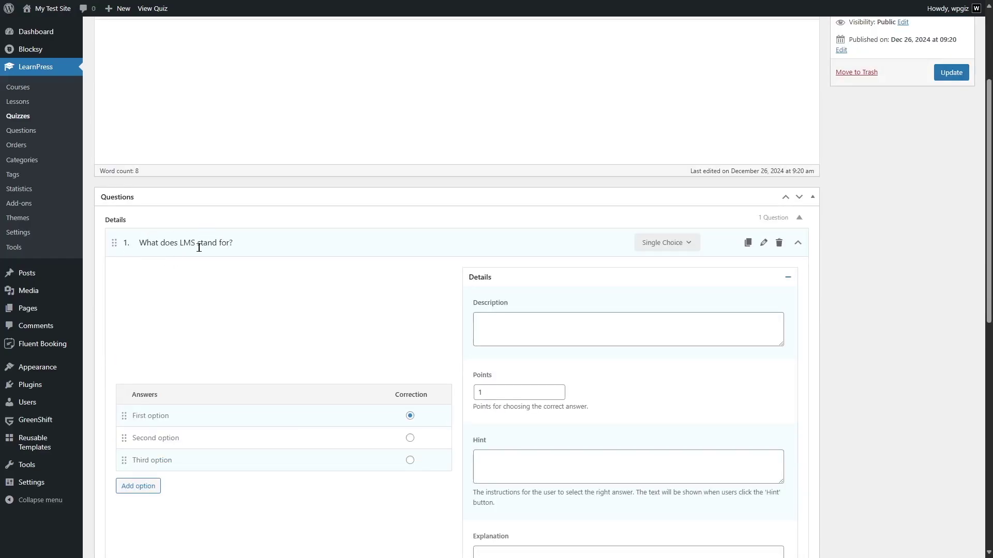
scroll(442, 383, "down", 2)
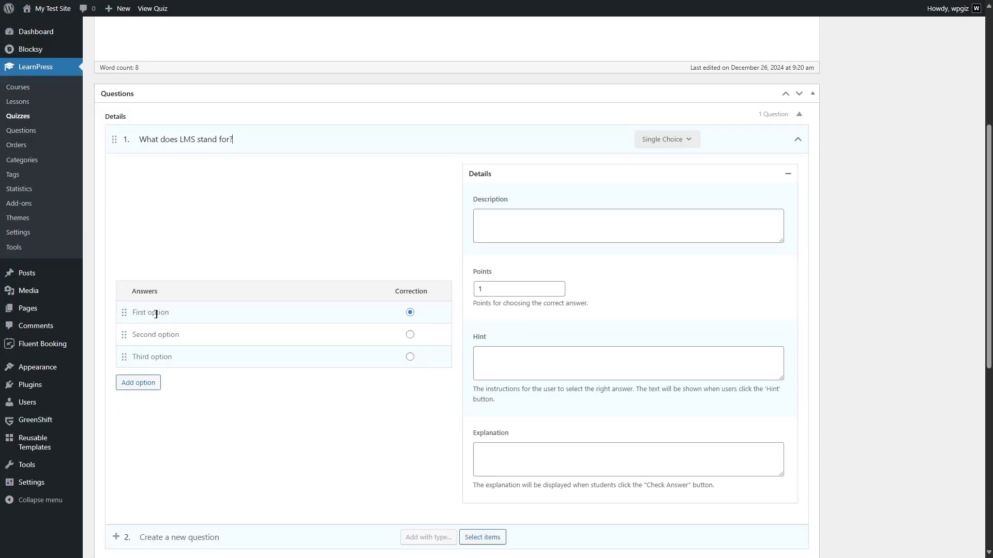
left_click(144, 386)
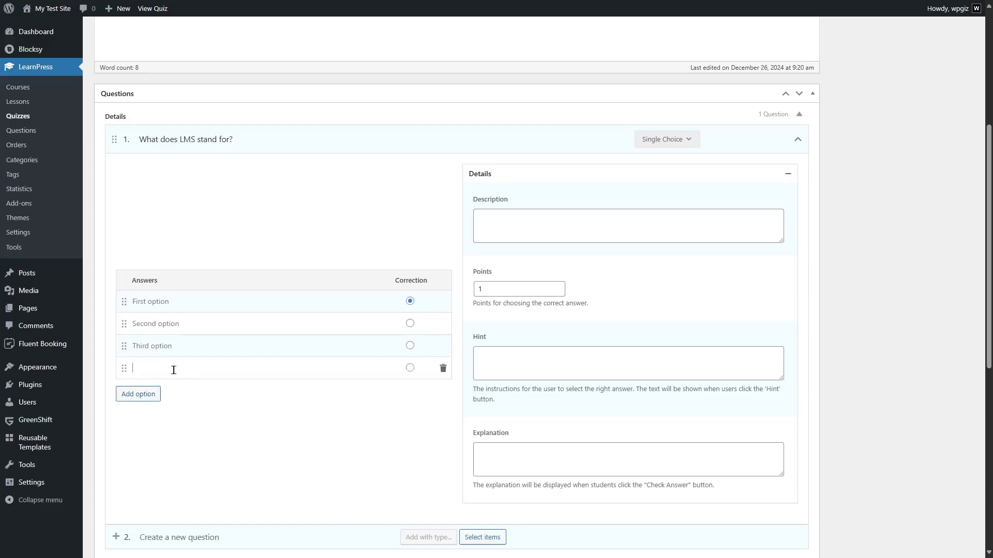
left_click(442, 369)
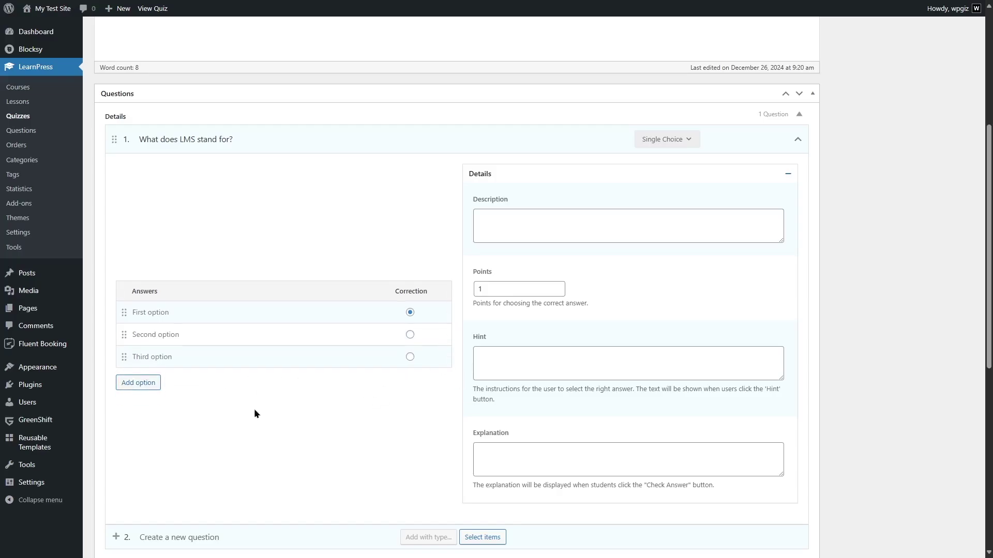
Enter the answers "Learning Management System", "Logistics Management System" and "Location Management System", marking the first one as correct
left_click(154, 312)
type("Learning Management System")
left_click(166, 335)
type("Logistics Management System")
left_click(166, 357)
type("Location Management System")
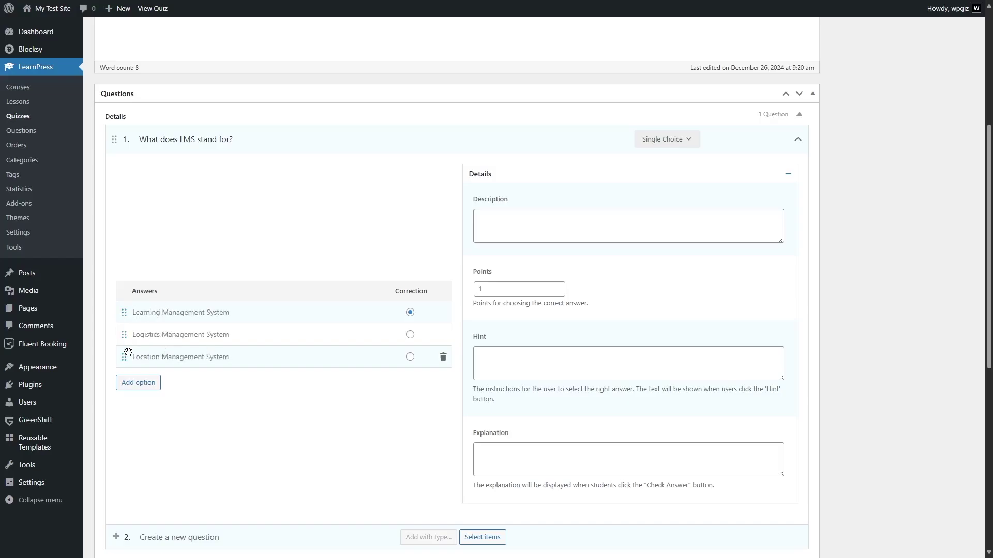
mouse_move(125, 313)
left_mouse_down()
mouse_move(127, 341)
mouse_move(124, 317)
left_mouse_up()
left_click(410, 312)
left_click(543, 219)
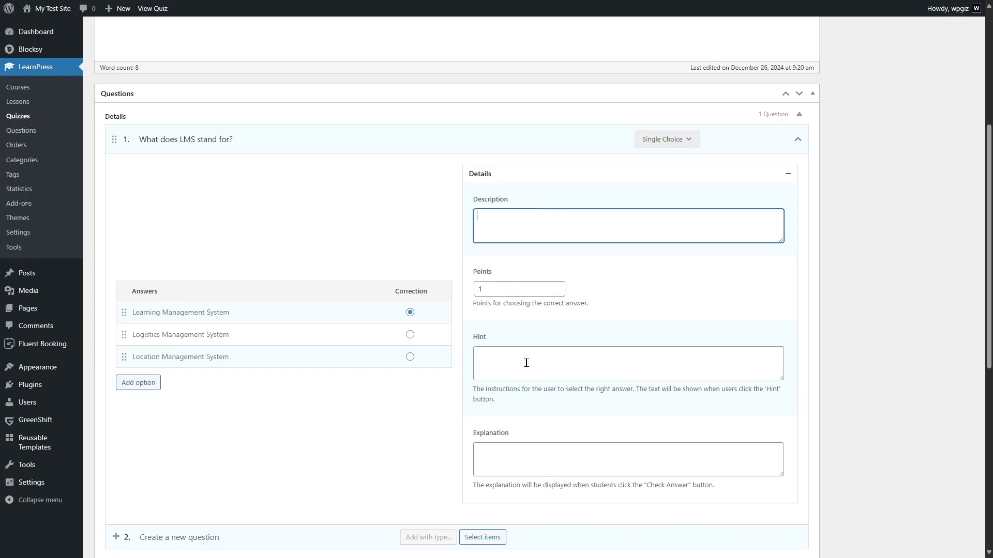
Set the quiz duration to 1 minute in the quiz settings and update the quiz
scroll(536, 458, "down", 1)
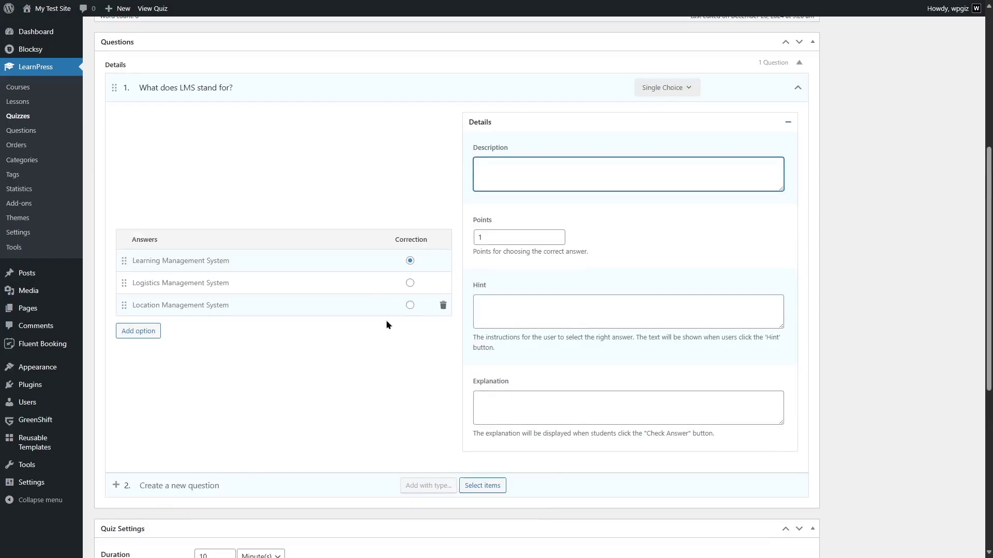
scroll(420, 473, "down", 6)
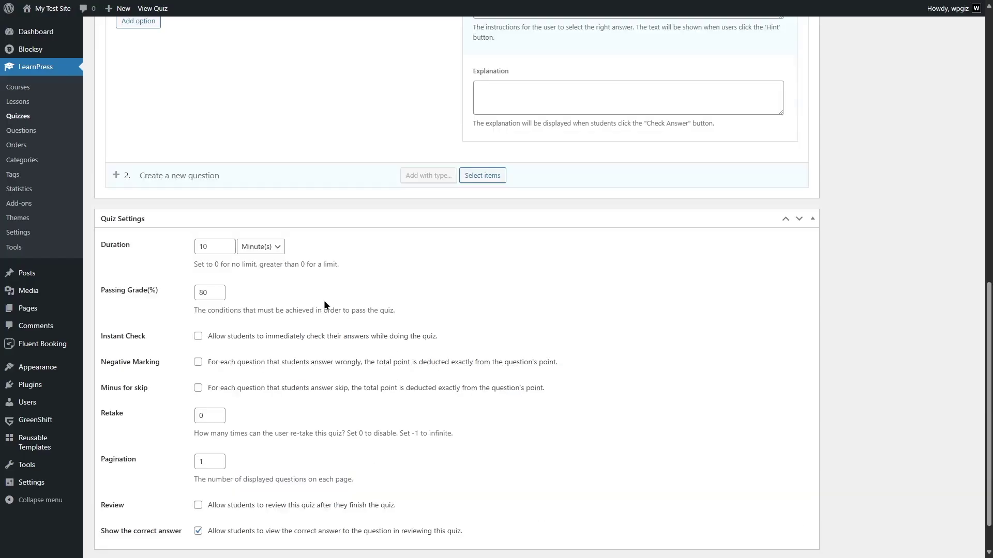
scroll(325, 305, "down", 1)
double_click(206, 201)
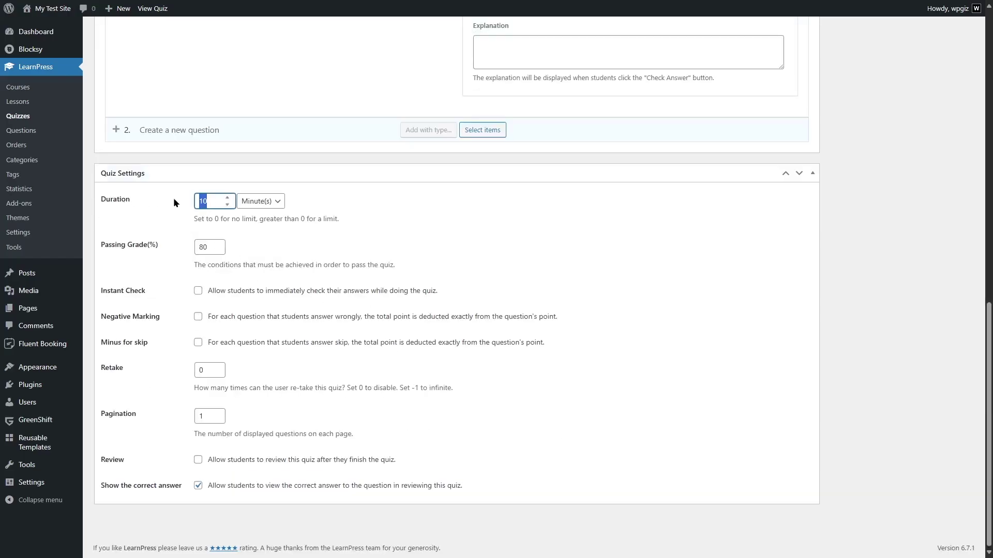
type("1")
mouse_move(78, 349)
scroll(707, 456, "up", 15)
left_click(957, 228)
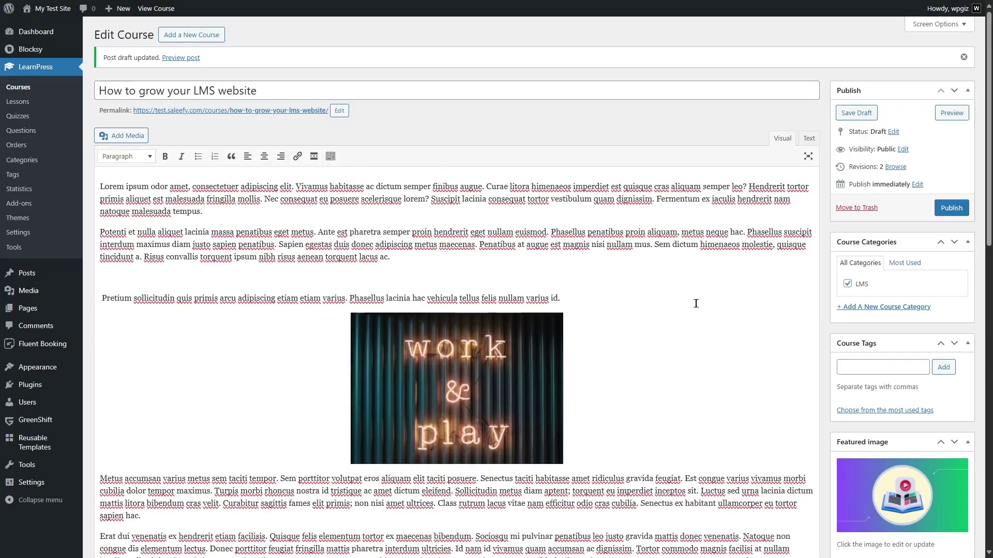
Remove the empty line above the "Pretium sollicitudin" paragraph in the course description and publish the course
scroll(696, 302, "down", 8)
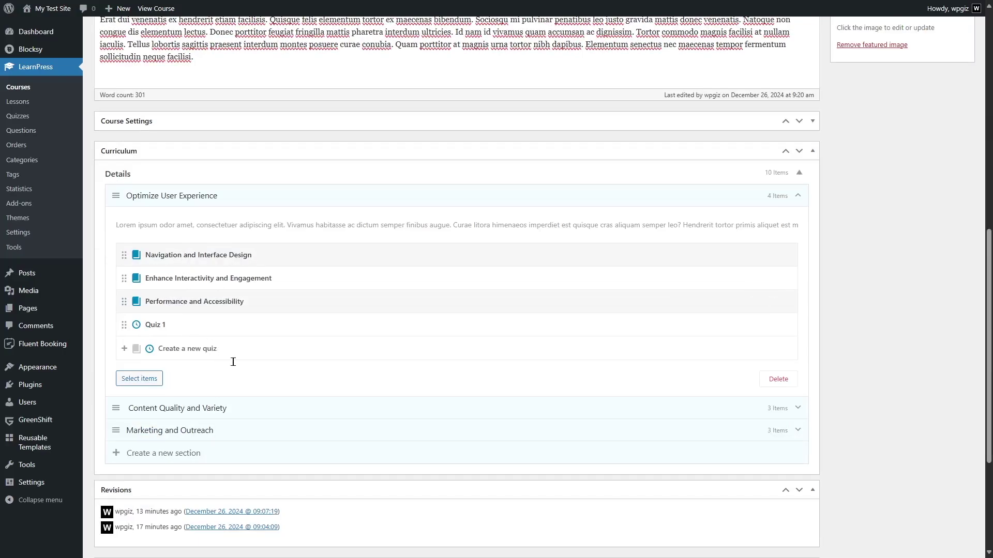
scroll(267, 357, "up", 10)
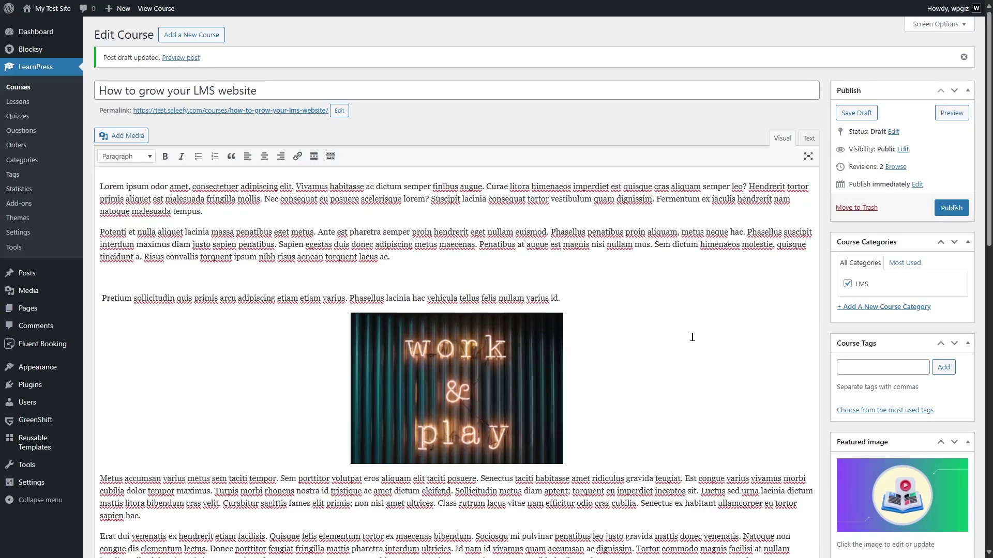
key("BackSpace")
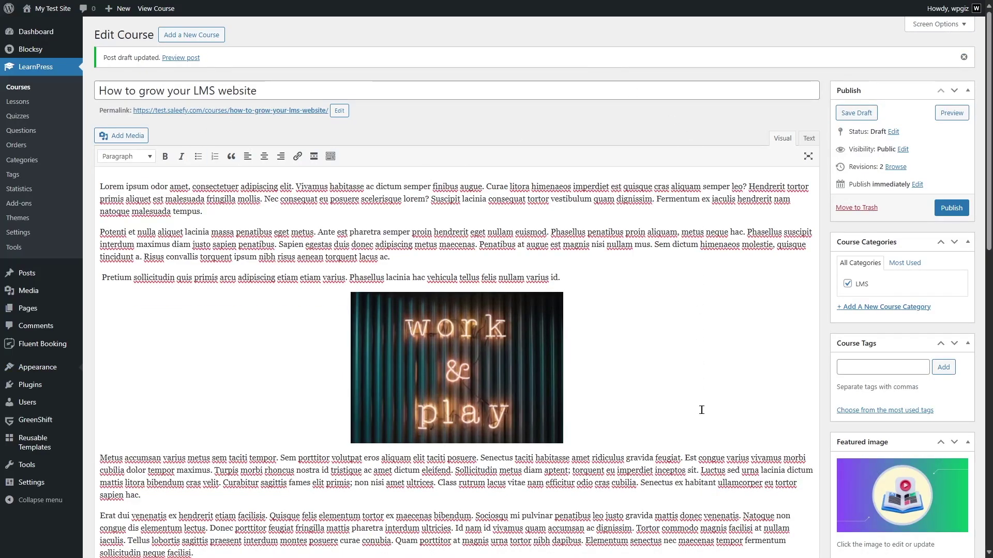
left_click(938, 207)
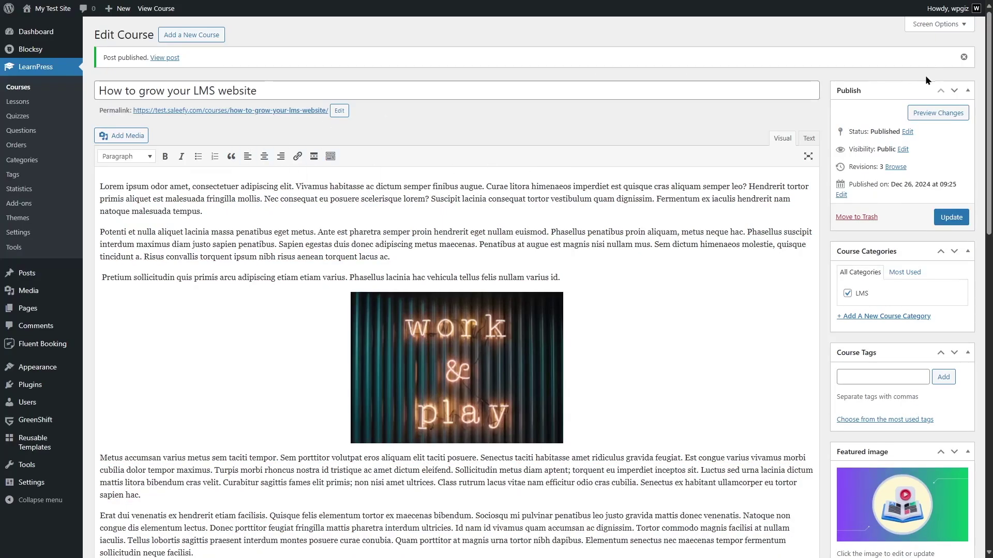
left_click(964, 57)
Add the All Courses page to the site's Main Menu and save the menu
mouse_move(52, 9)
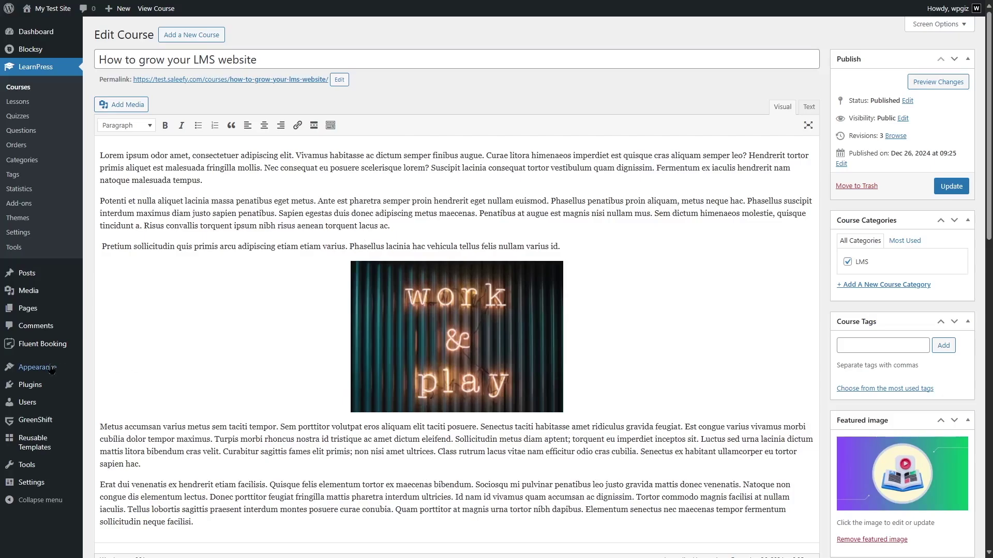
mouse_move(49, 369)
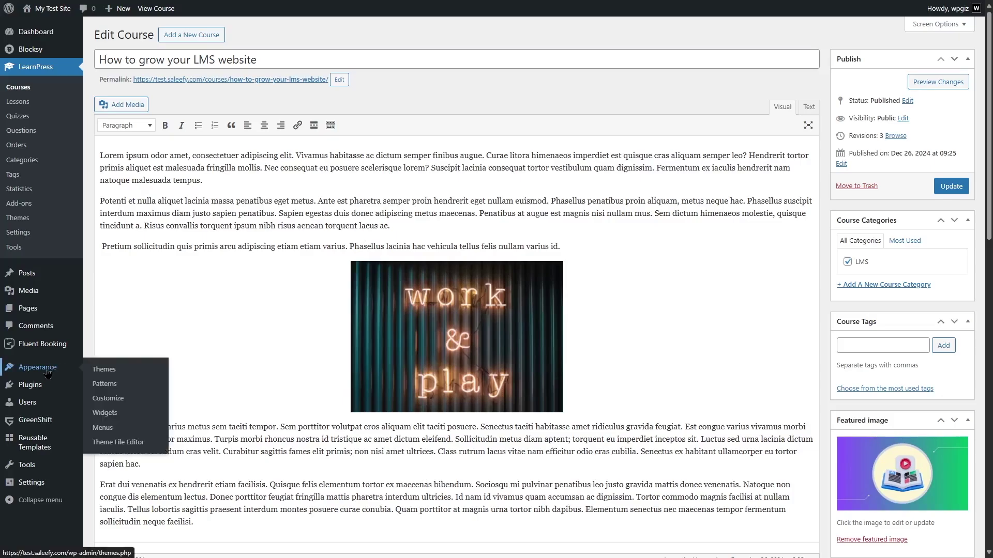
left_click(123, 432)
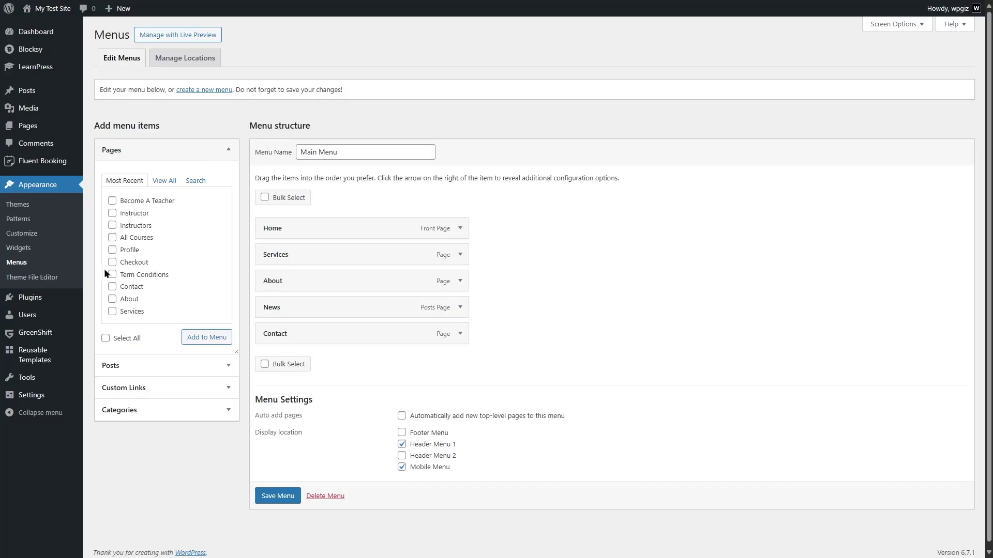
left_click(112, 237)
left_click(207, 337)
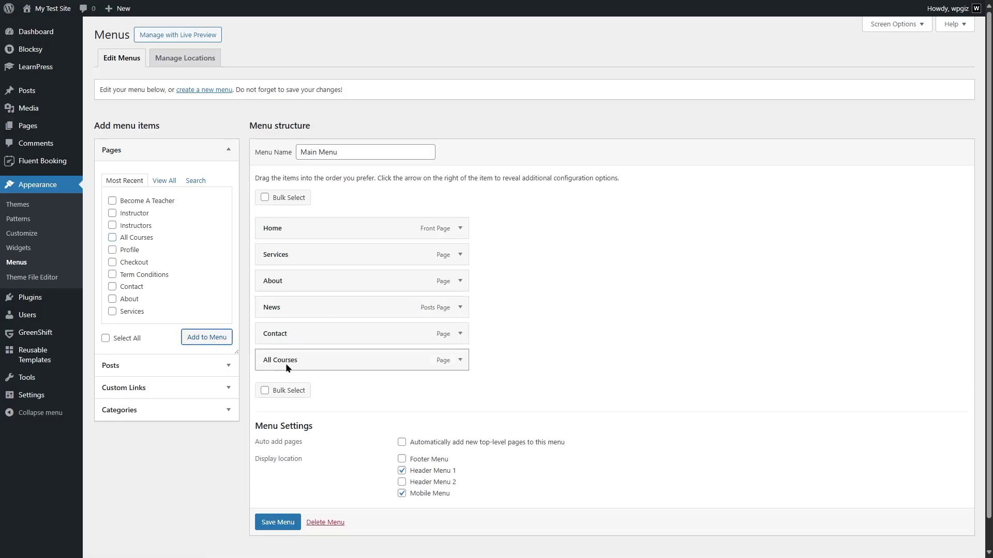
left_click(288, 522)
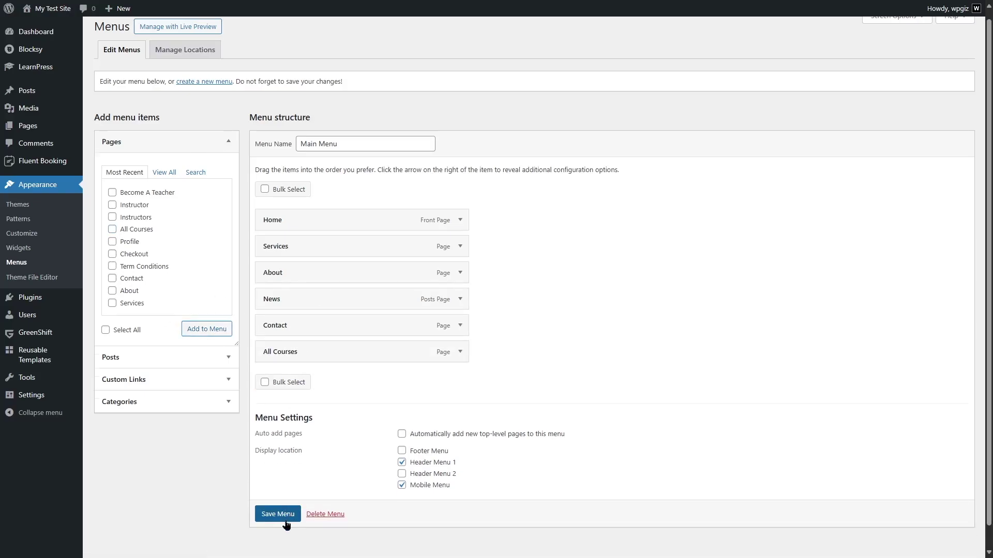
Visit the live site's All Courses page and examine the page of the "How to grow your LMS website" course
left_click(46, 25)
left_click(617, 58)
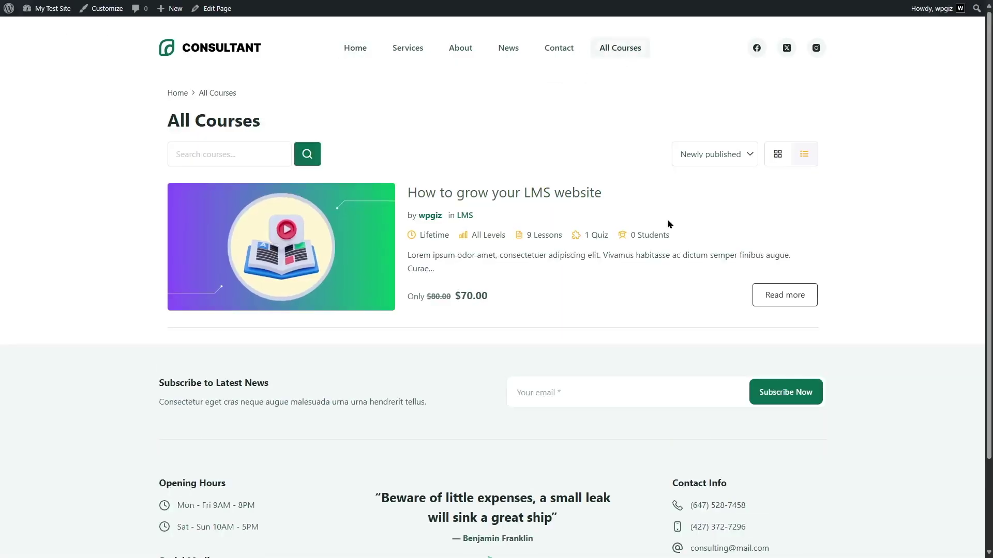
left_click(805, 305)
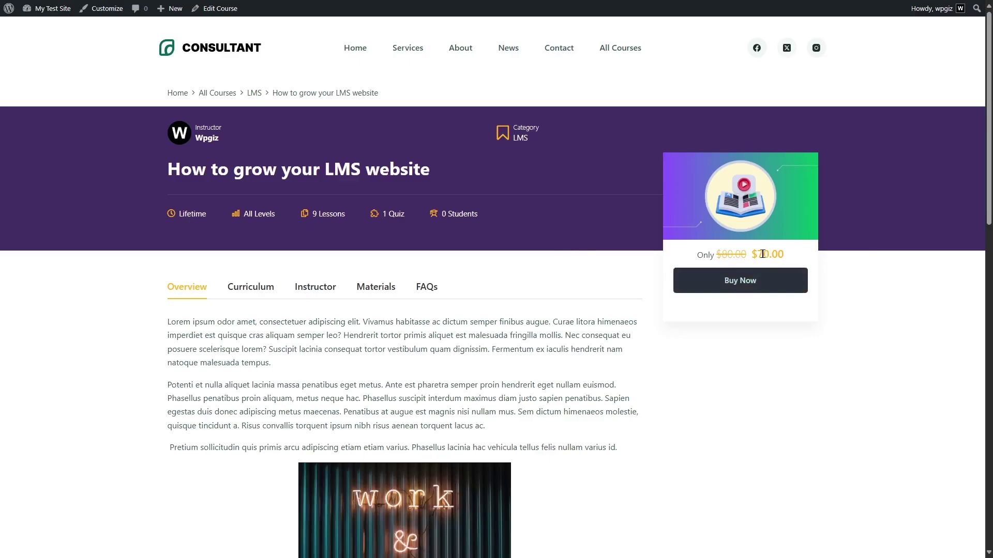
scroll(505, 266, "down", 2)
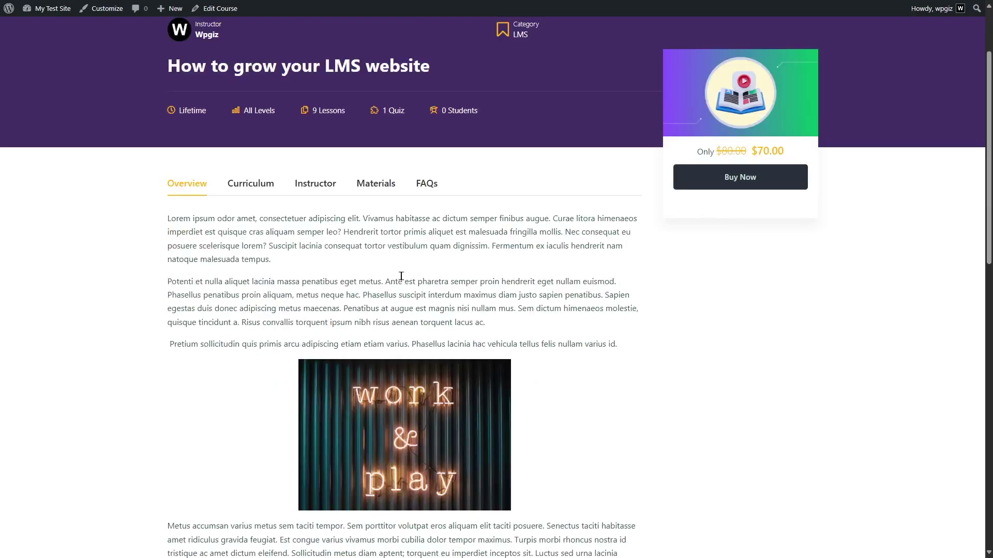
scroll(401, 276, "up", 2)
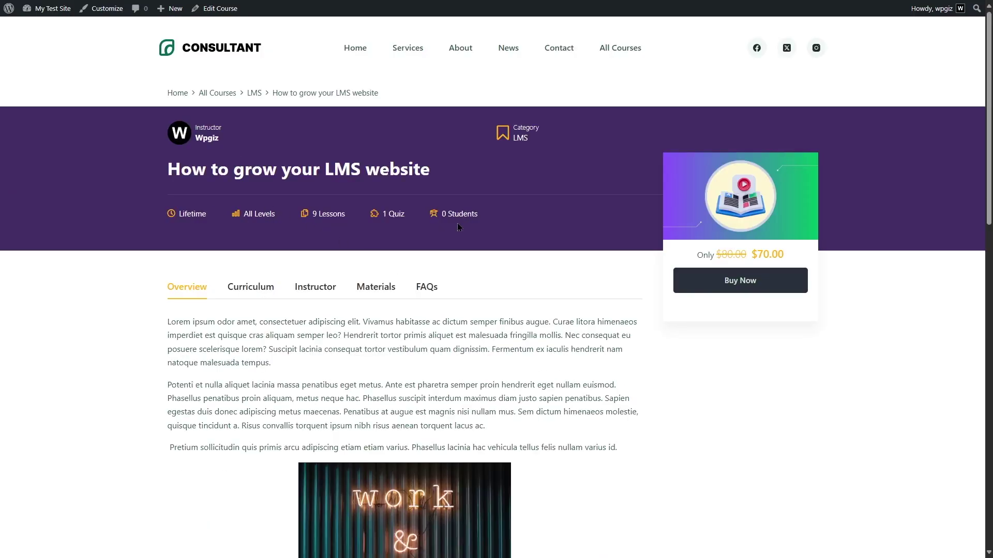
scroll(290, 276, "down", 10)
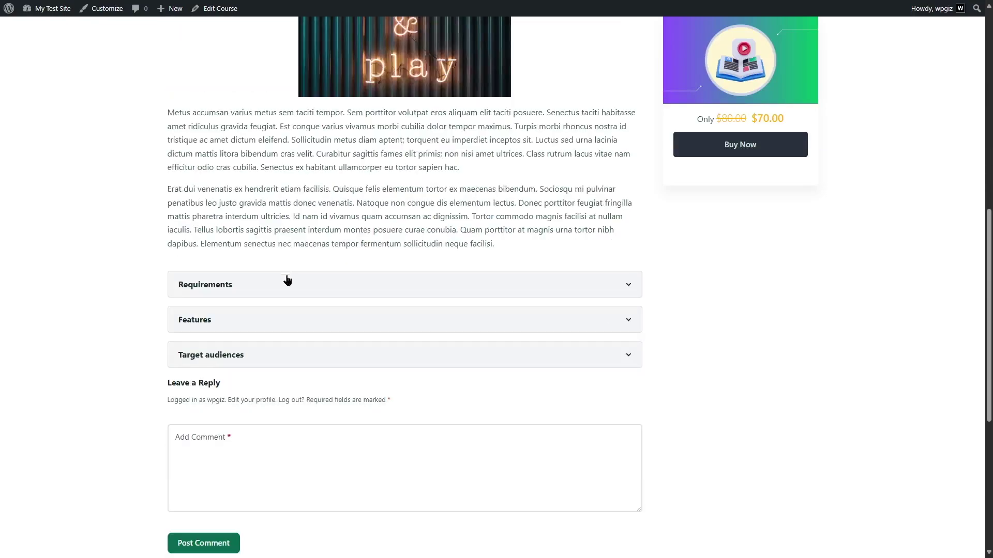
Examine the overview text of the "How to grow your LMS website" course page and display its curriculum
scroll(582, 326, "up", 5)
scroll(64, 501, "down", 5)
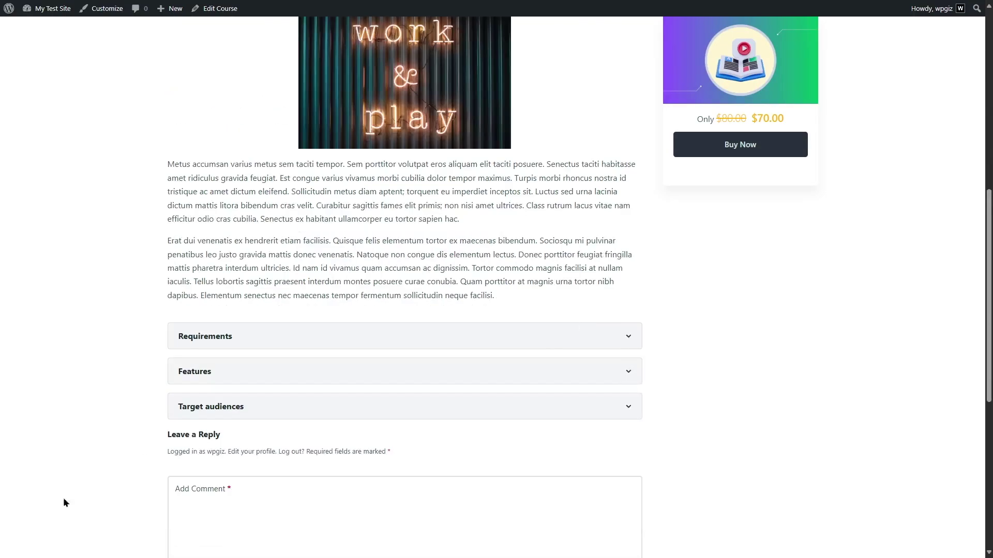
scroll(272, 488, "down", 3)
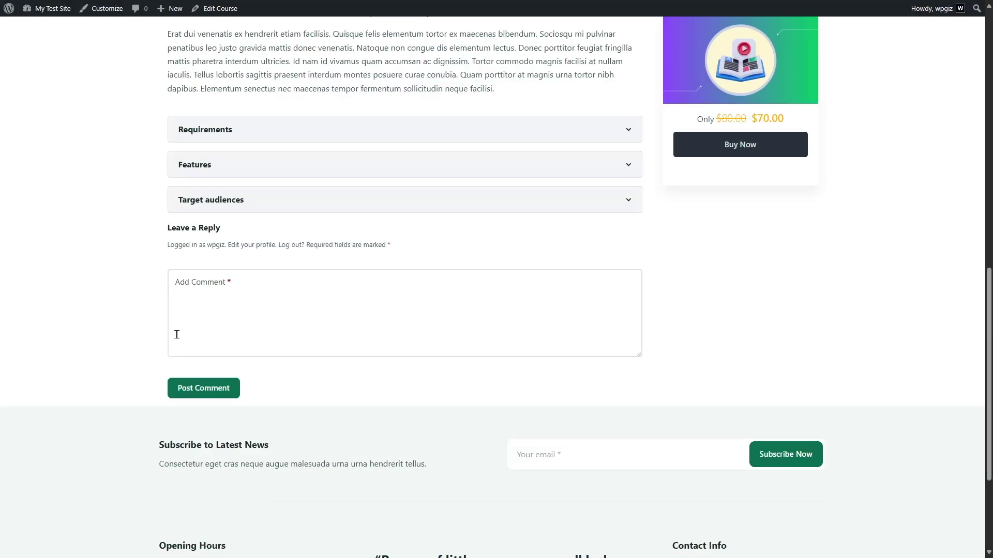
scroll(166, 310, "up", 15)
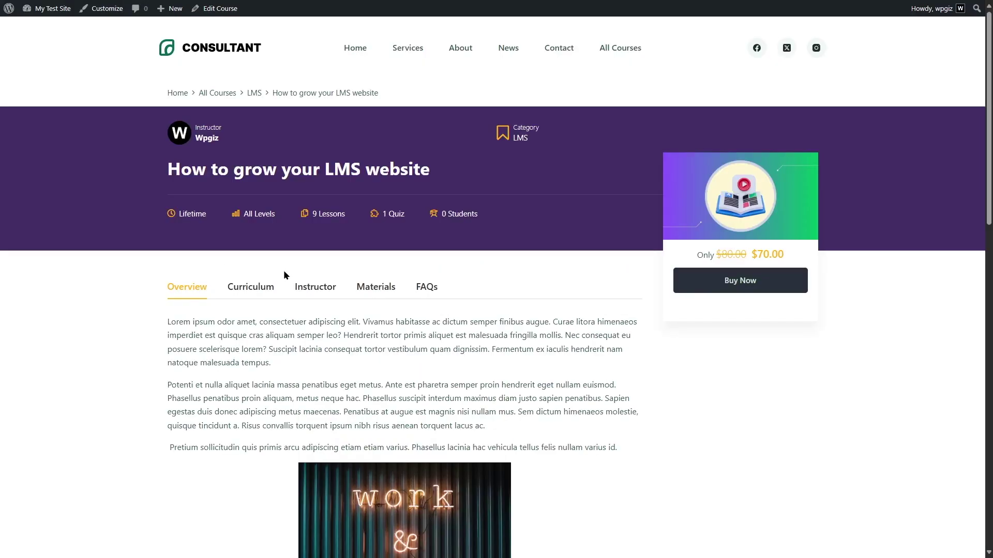
left_click(272, 288)
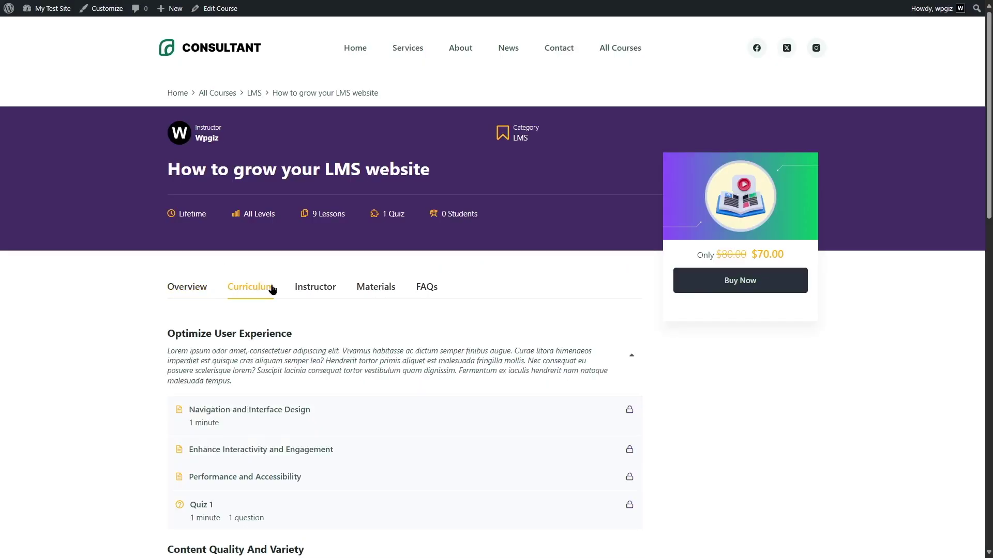
View the course's instructor information and check the Requirements, Features and Target audiences sections
left_click(318, 296)
scroll(377, 295, "down", 3)
left_click(373, 248)
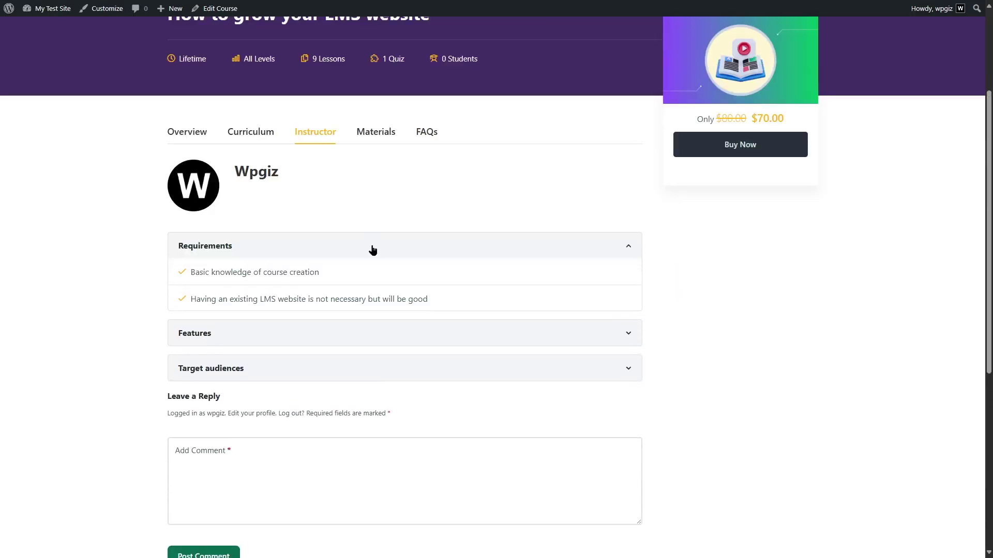
left_click(372, 248)
left_click(306, 293)
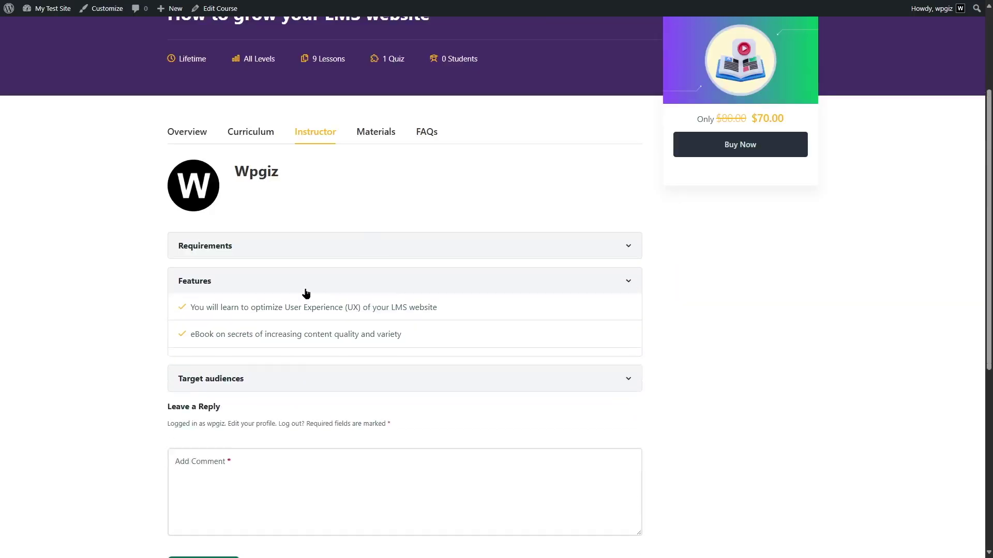
left_click(306, 290)
left_click(284, 317)
left_click(269, 317)
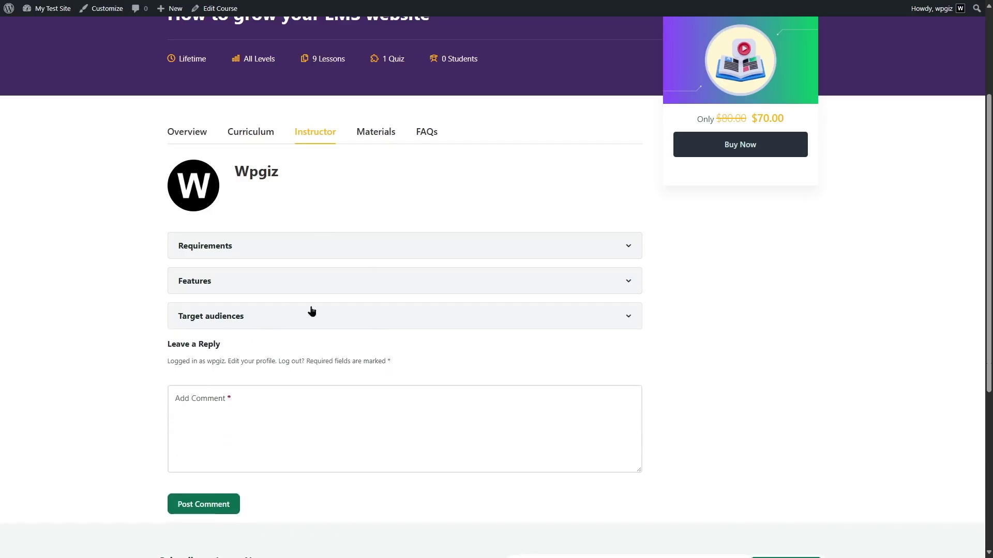
View the course's downloadable materials and read the answer to its FAQ about course creation experience
scroll(372, 265, "up", 3)
left_click(377, 293)
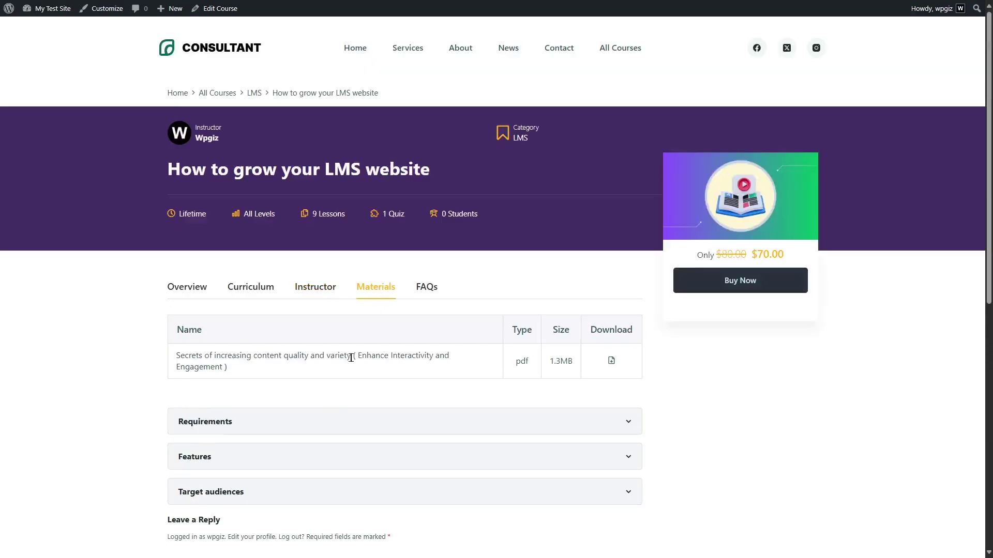
left_click(427, 287)
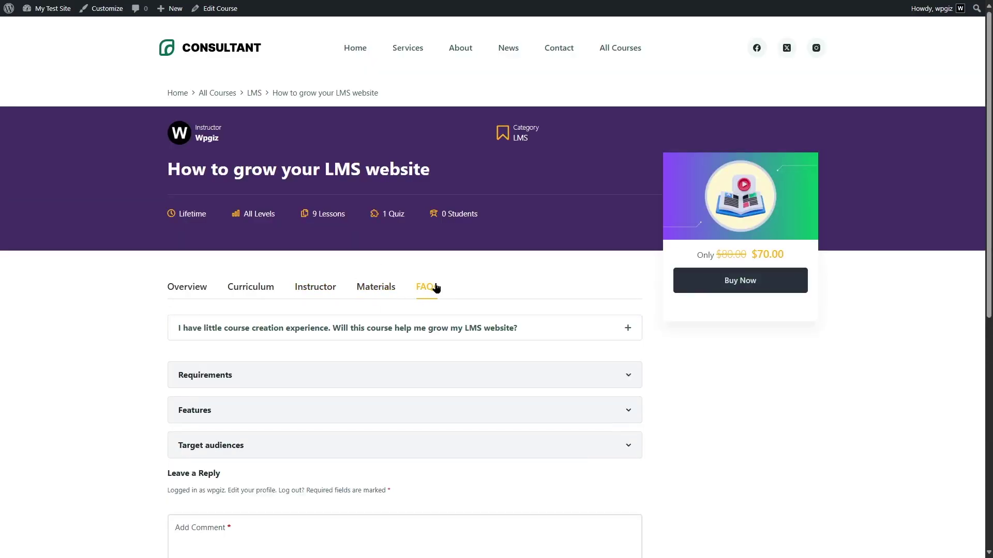
left_click(563, 328)
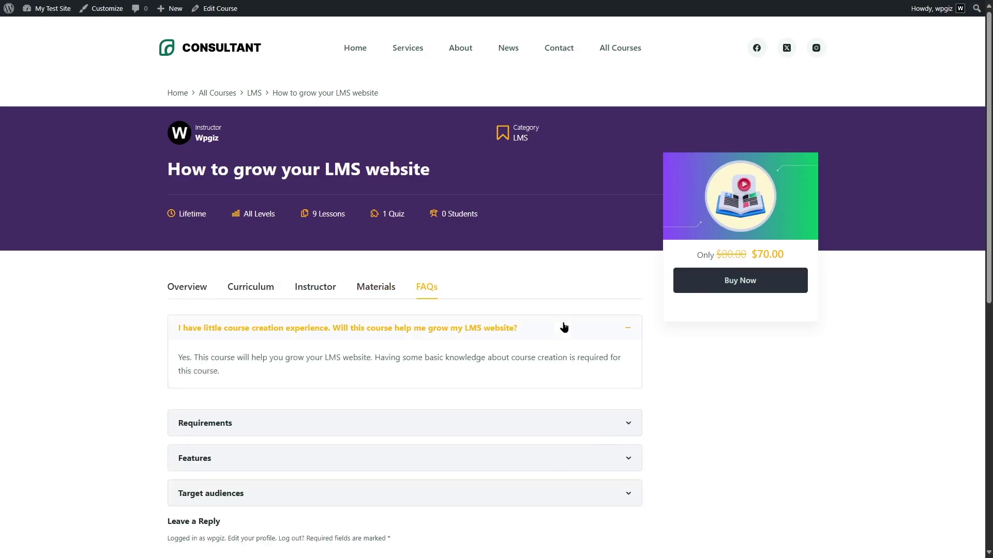
left_click(564, 328)
scroll(562, 328, "down", 1)
scroll(564, 327, "up", 1)
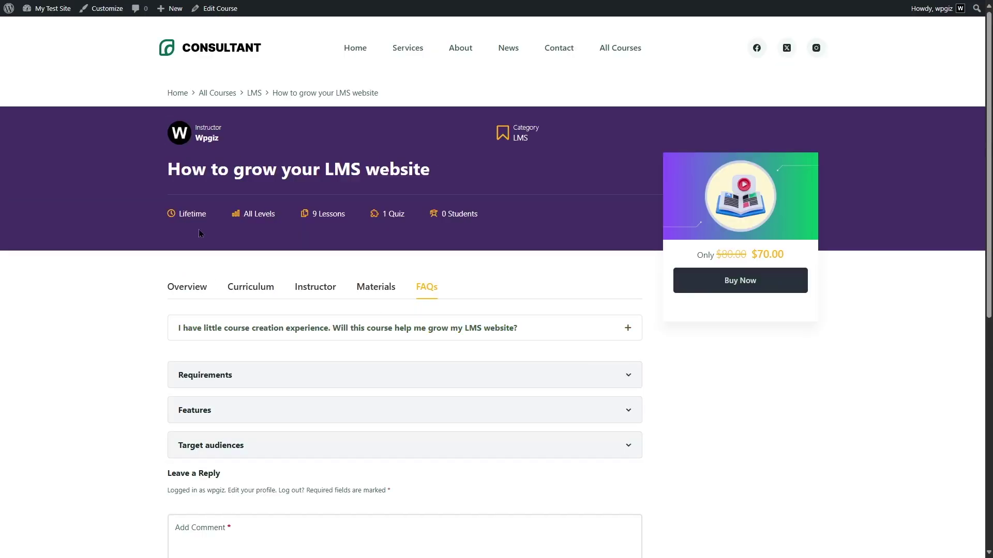
Start buying the course to view its checkout page, and return to the admin dashboard
left_click(200, 288)
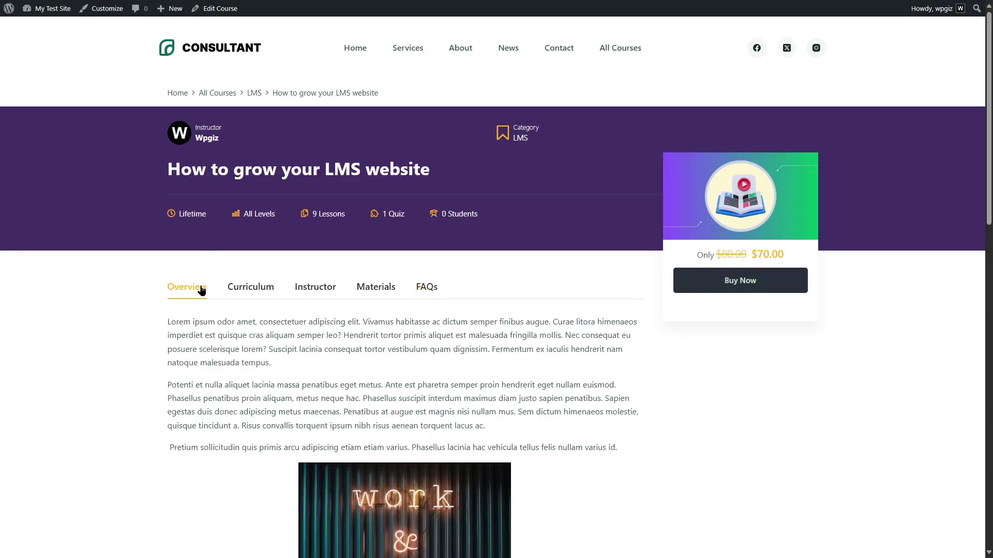
left_click(714, 291)
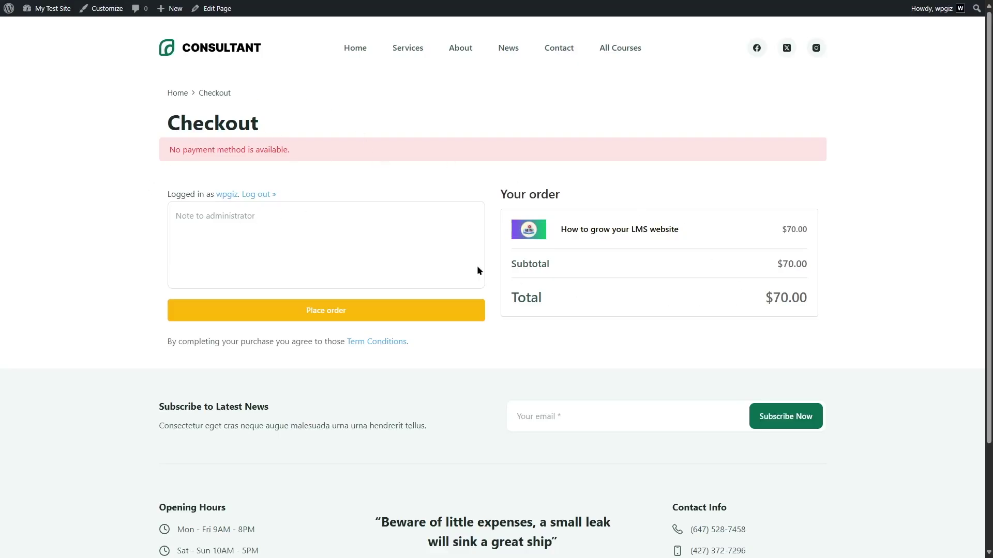
mouse_move(52, 8)
left_click(46, 29)
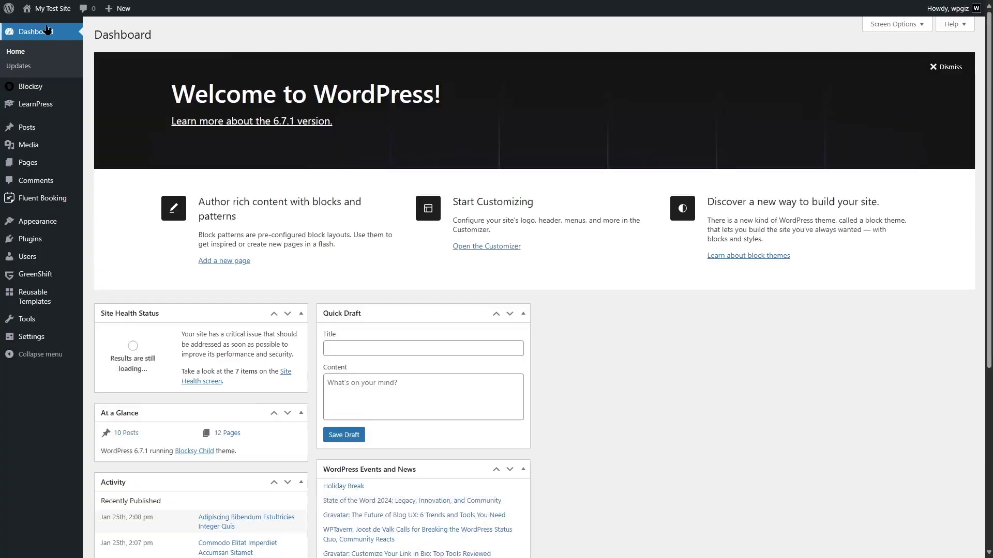
Browse all available LearnPress add-ons and narrow the list to the free ones
mouse_move(51, 108)
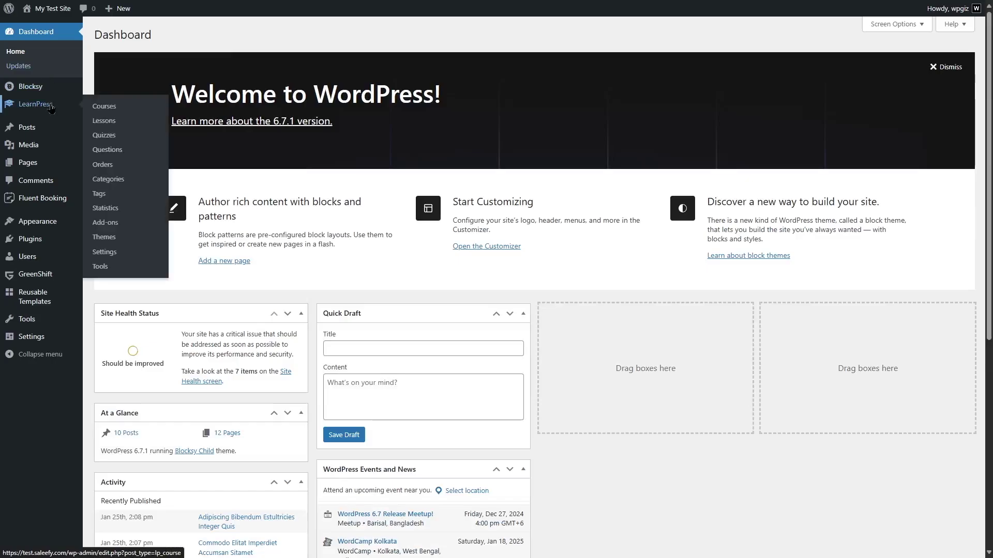
left_click(122, 221)
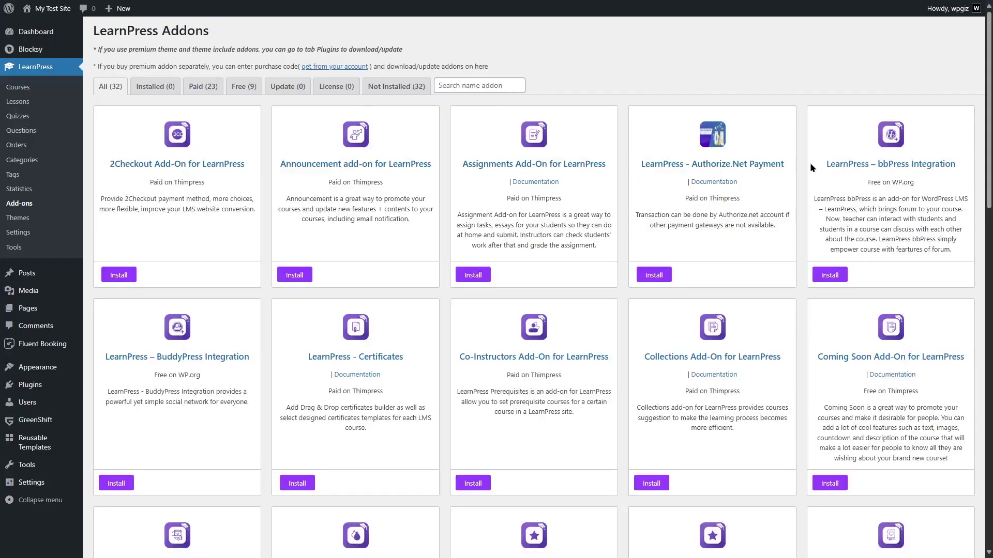
scroll(810, 164, "down", 10)
scroll(809, 171, "up", 10)
scroll(361, 287, "down", 4)
scroll(352, 279, "up", 4)
left_click(245, 88)
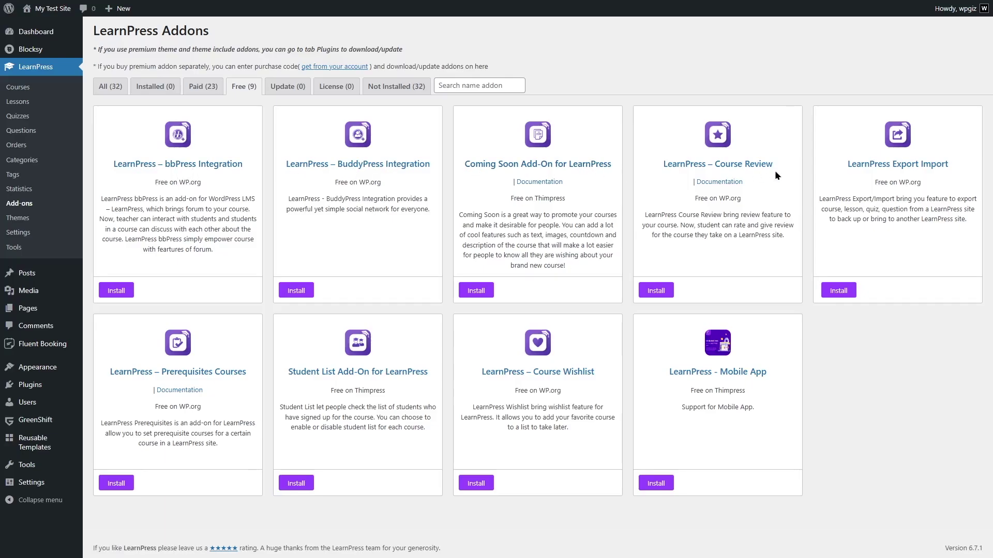
Filter the LearnPress add-ons to the paid ones and look through them
left_click(216, 88)
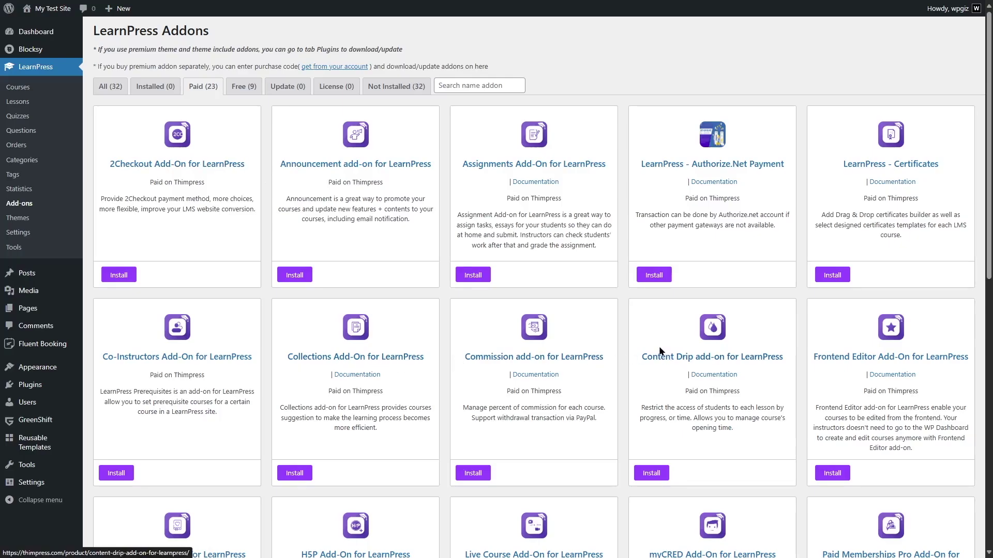
scroll(649, 355, "down", 2)
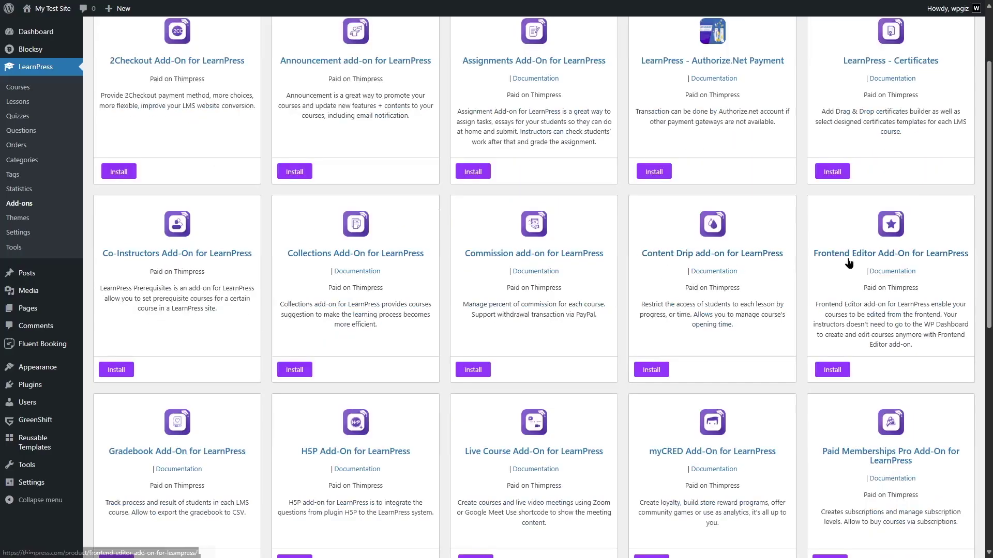
scroll(885, 259, "down", 10)
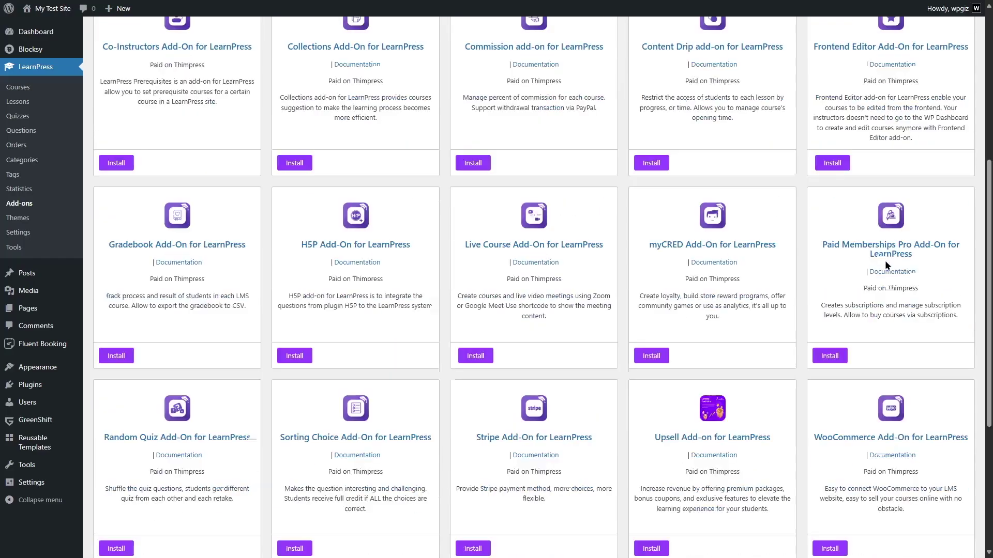
scroll(740, 379, "up", 4)
scroll(740, 379, "up", 6)
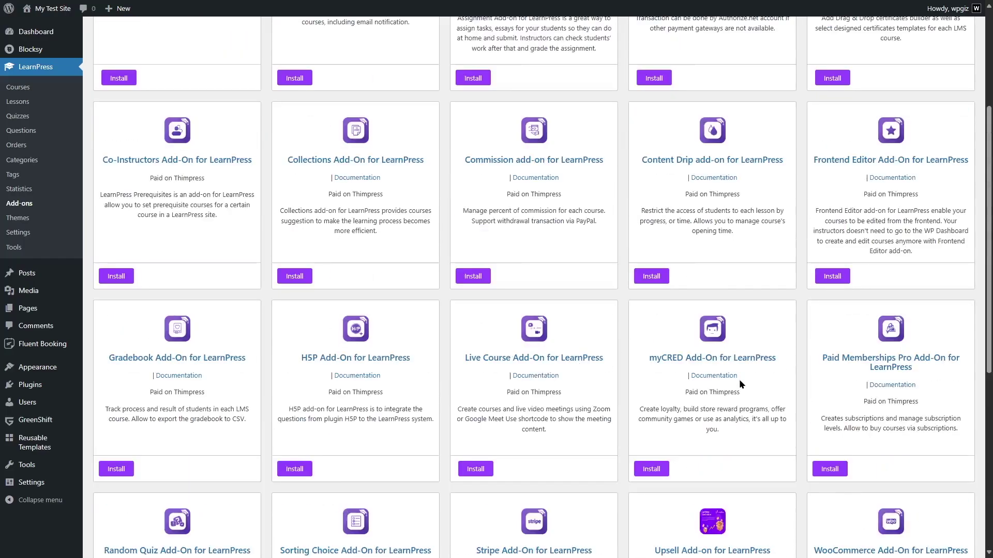
Try to install LearnPress - Certificates from the full add-on list, and examine the LearnPress PRO Bundle page on the ThimPress site
left_click(120, 89)
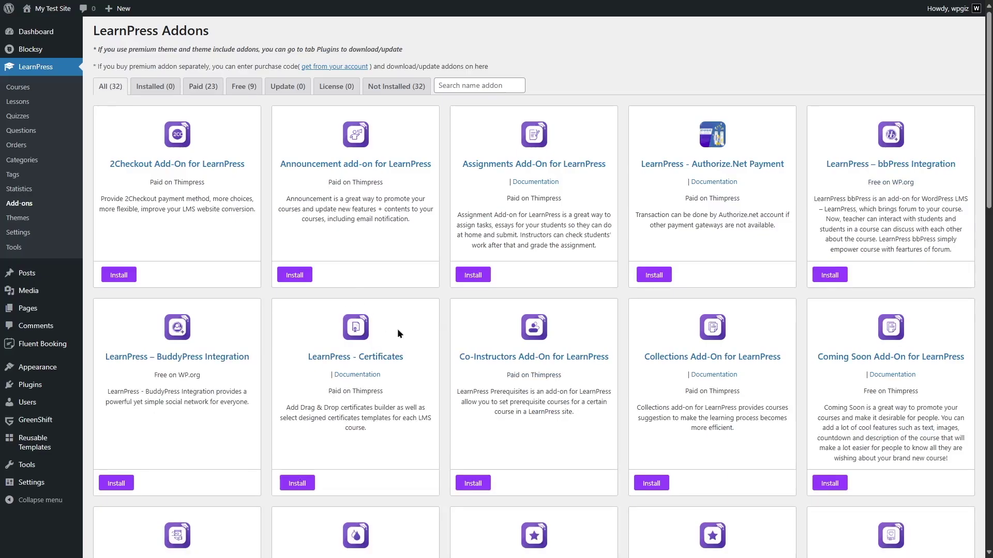
left_click(297, 483)
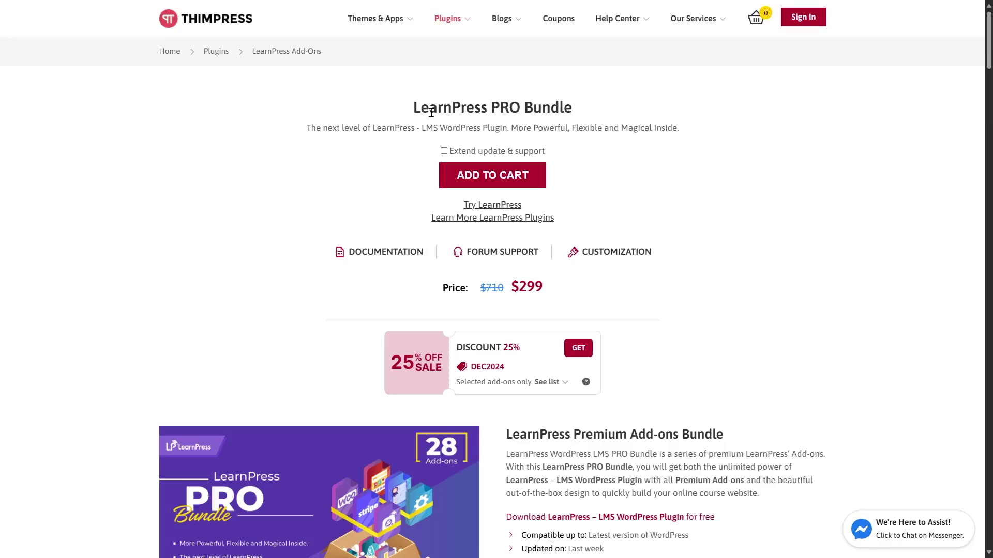
scroll(355, 271, "down", 4)
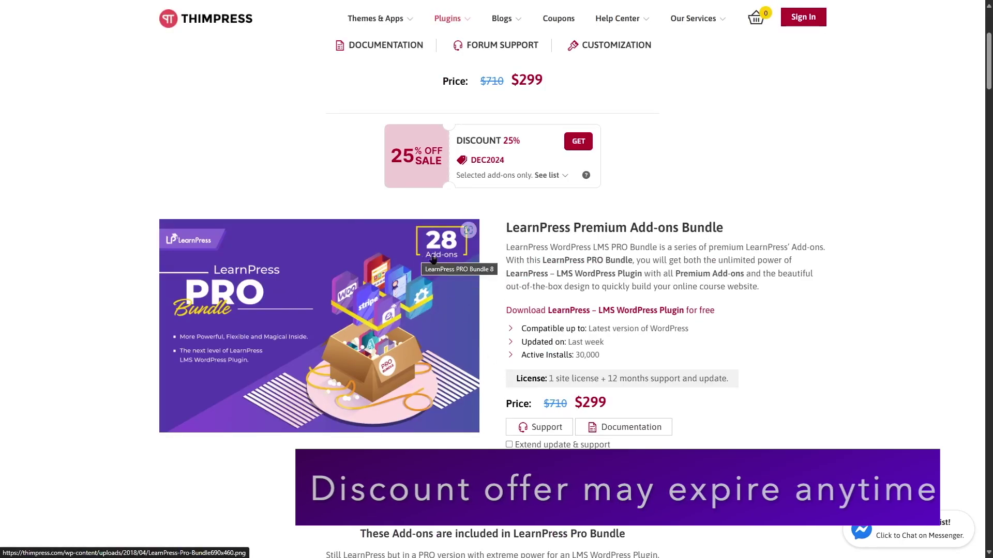
scroll(456, 280, "down", 15)
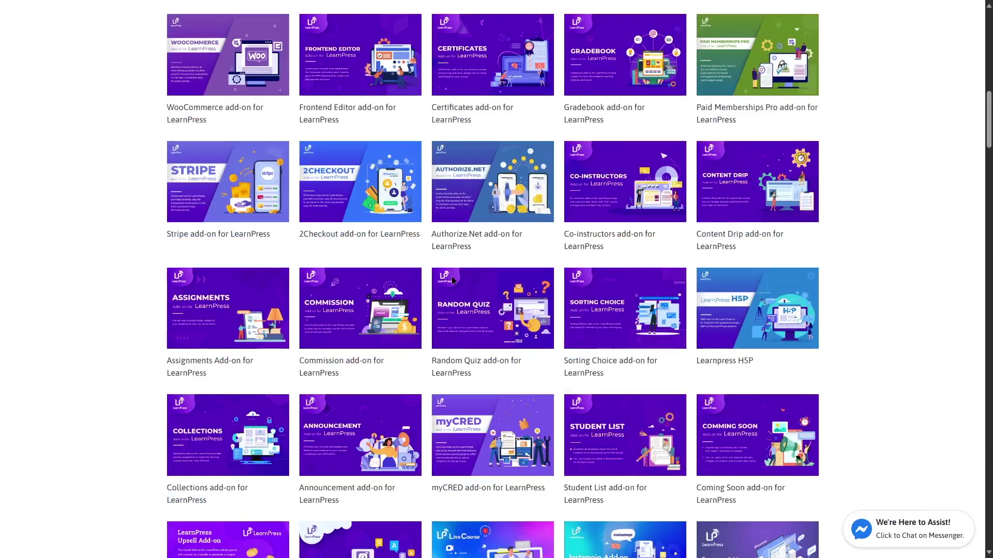
scroll(452, 281, "up", 8)
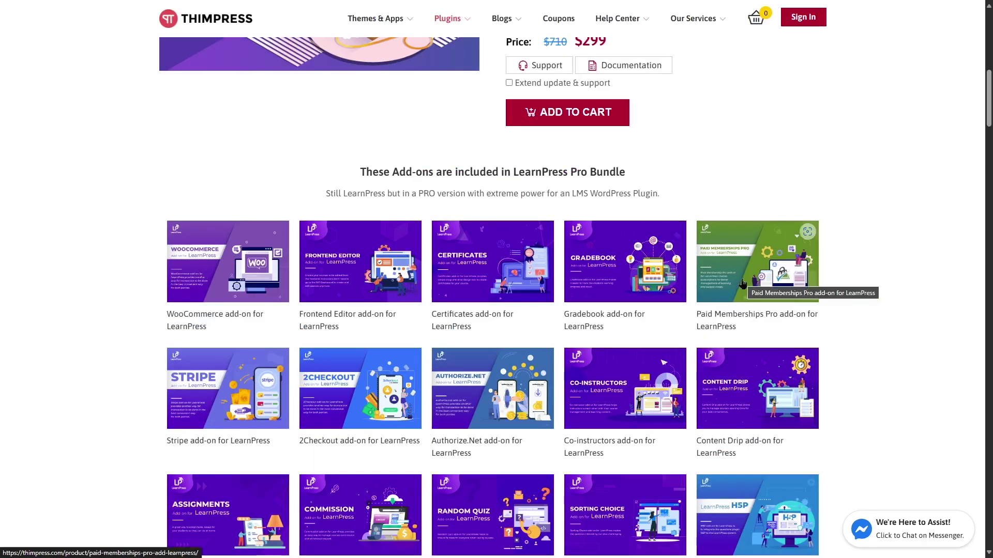
scroll(219, 281, "down", 10)
scroll(223, 283, "up", 3)
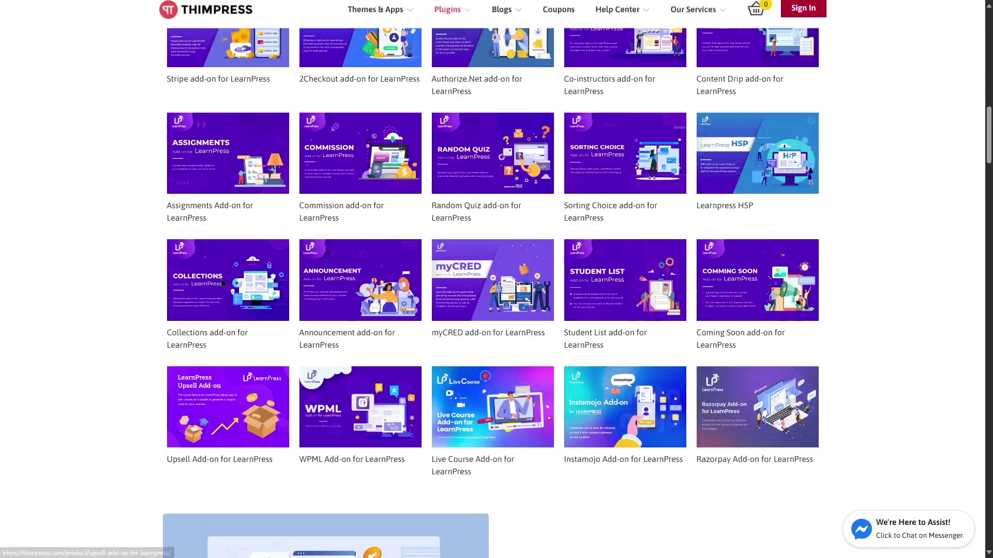
scroll(222, 283, "up", 12)
scroll(440, 294, "down", 4)
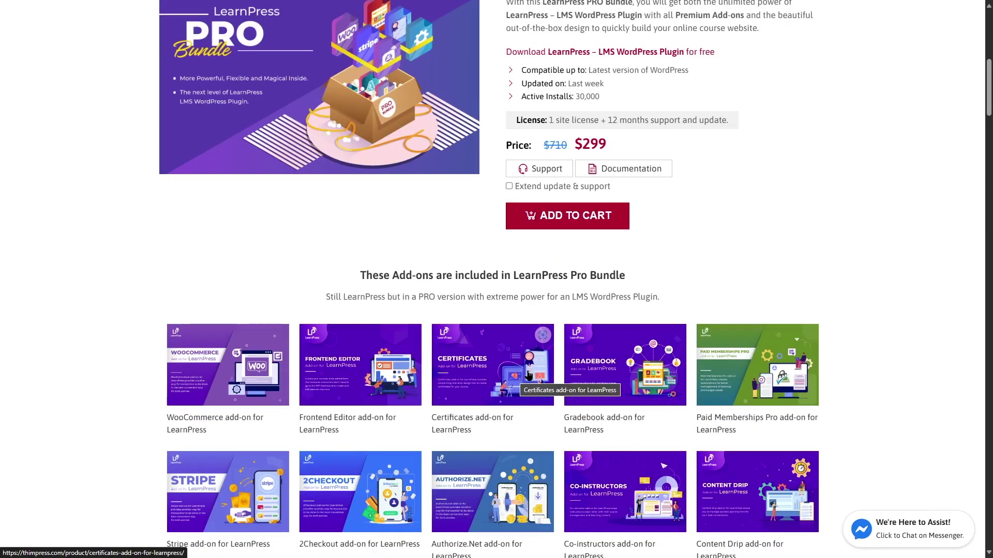
scroll(856, 331, "up", 3)
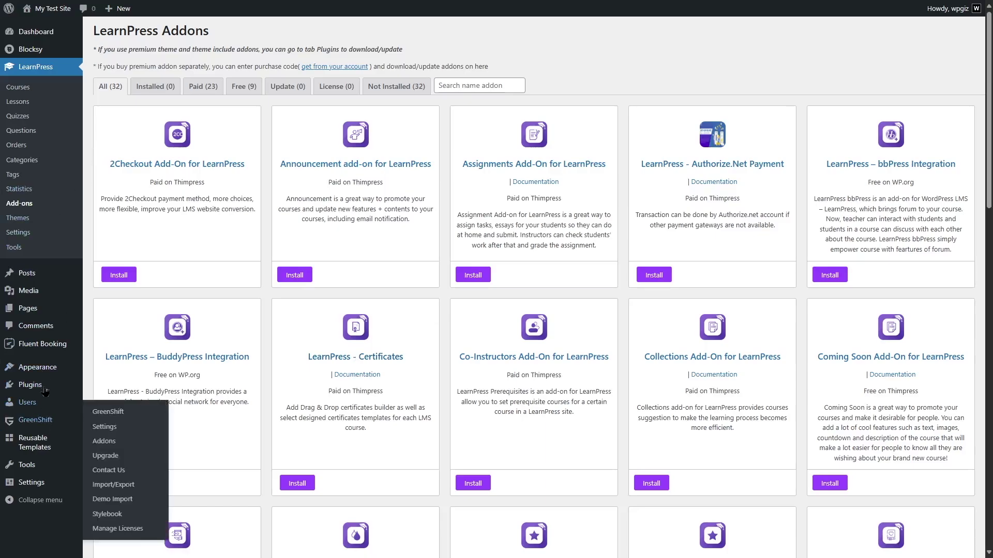
Upload the plugin file learnpress-certificates.4.1.2.zip in the WordPress admin, install it and activate it
mouse_move(42, 387)
left_click(117, 402)
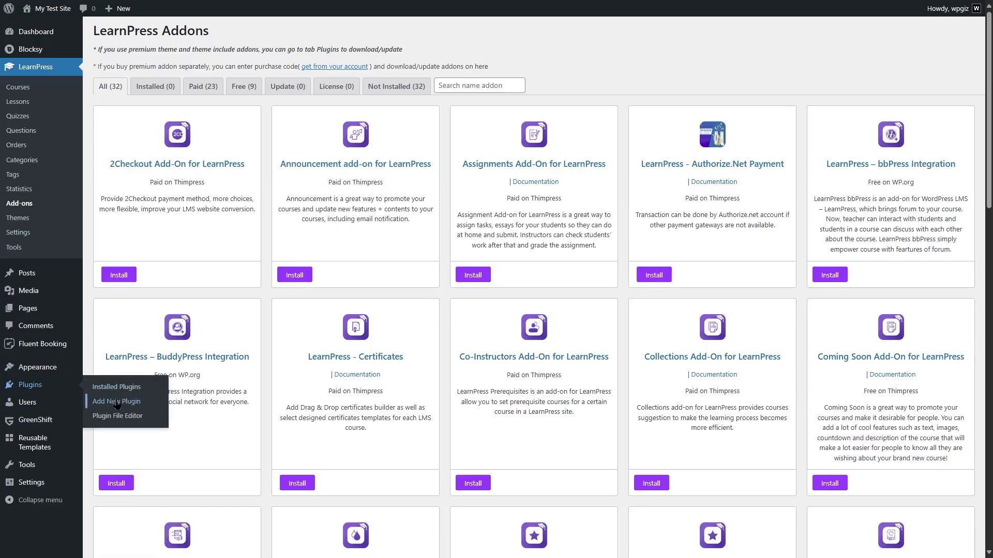
left_click(188, 34)
left_click(466, 128)
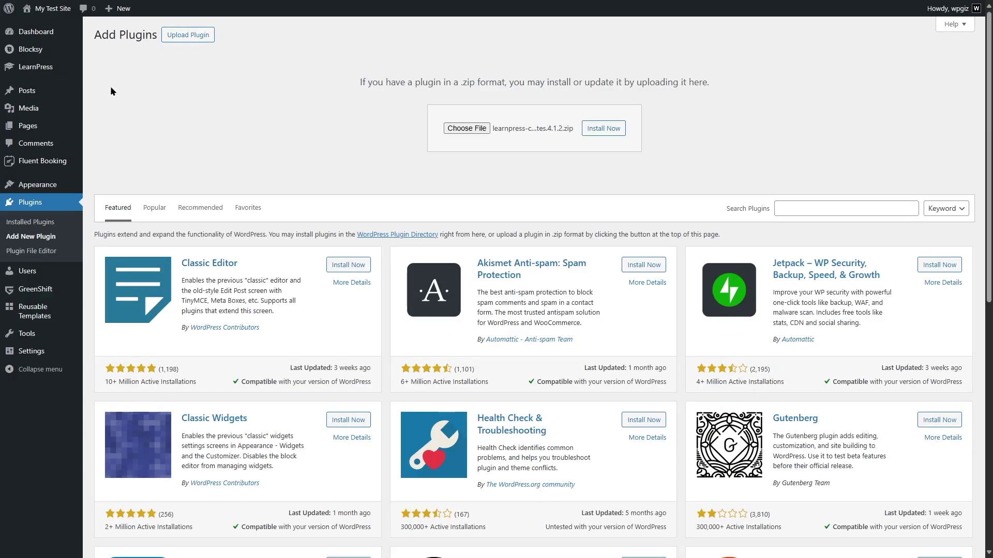
left_click(604, 130)
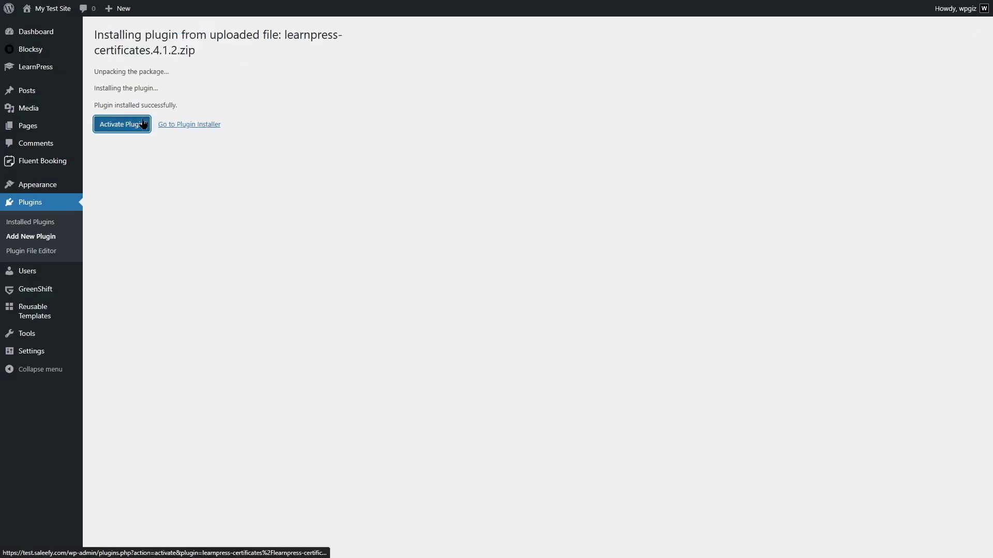
left_click(143, 124)
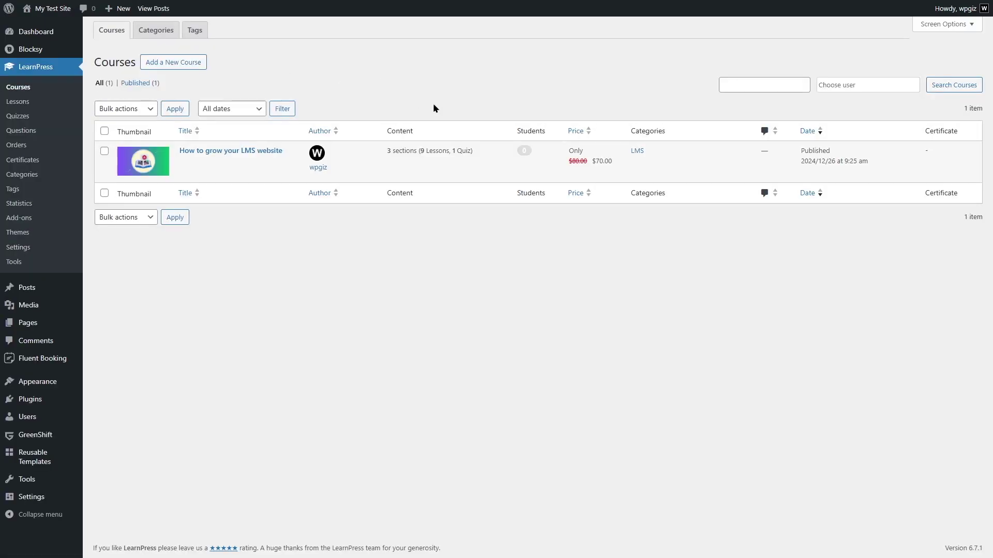
Review the Certificates options in the LearnPress settings and open the list of certificates
left_click(18, 247)
left_click(429, 57)
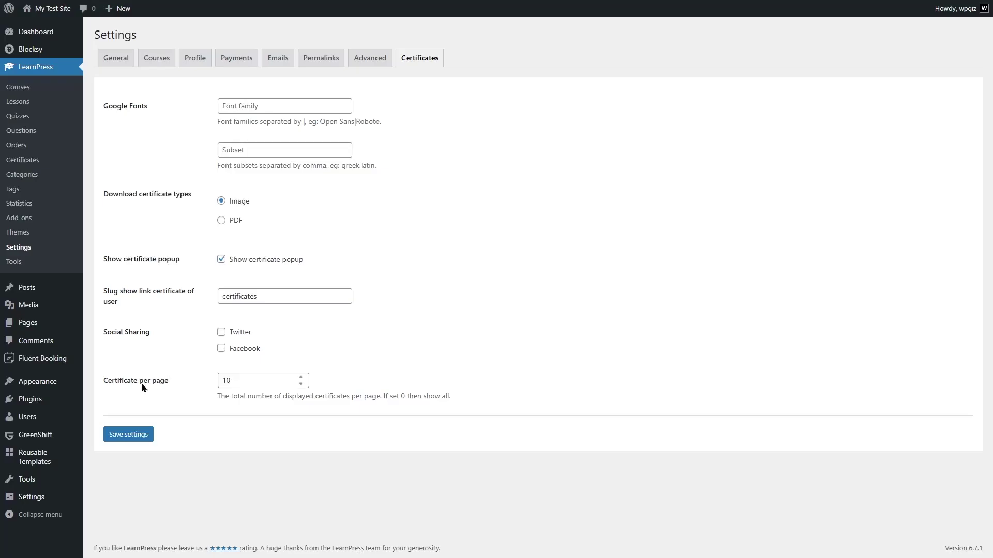
left_click(64, 163)
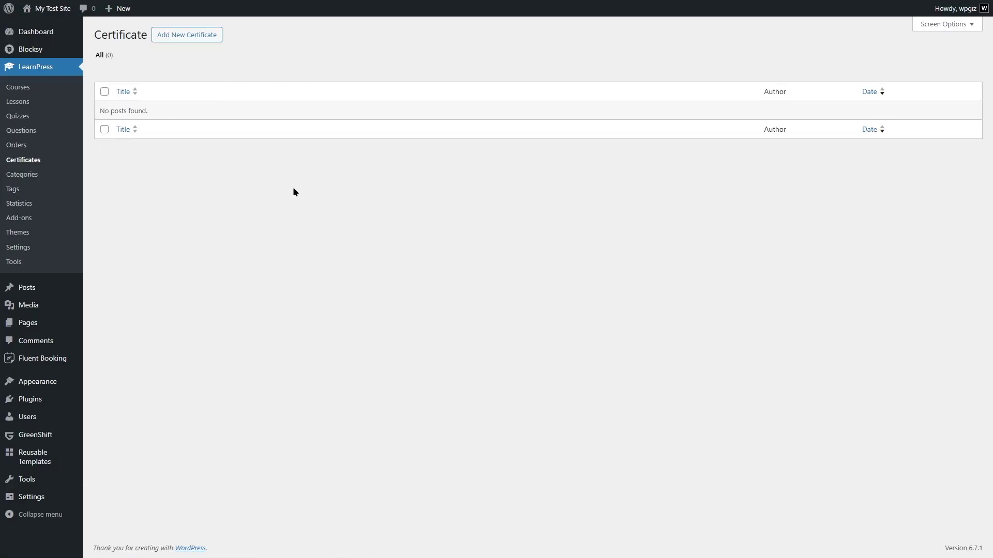
Create a new certificate titled "How to grow your LMS website" and publish it
left_click(165, 39)
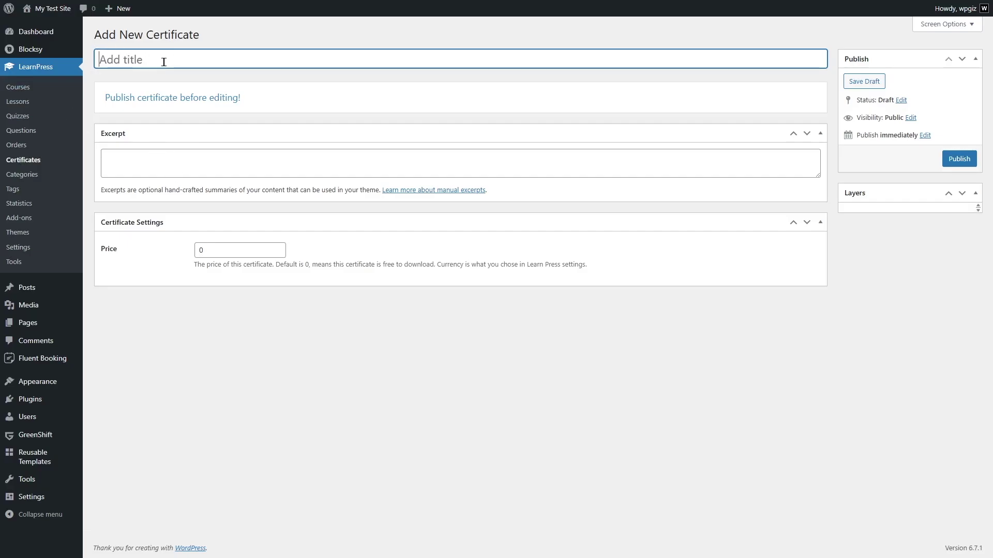
type("How to grow your LMS website")
left_click(967, 158)
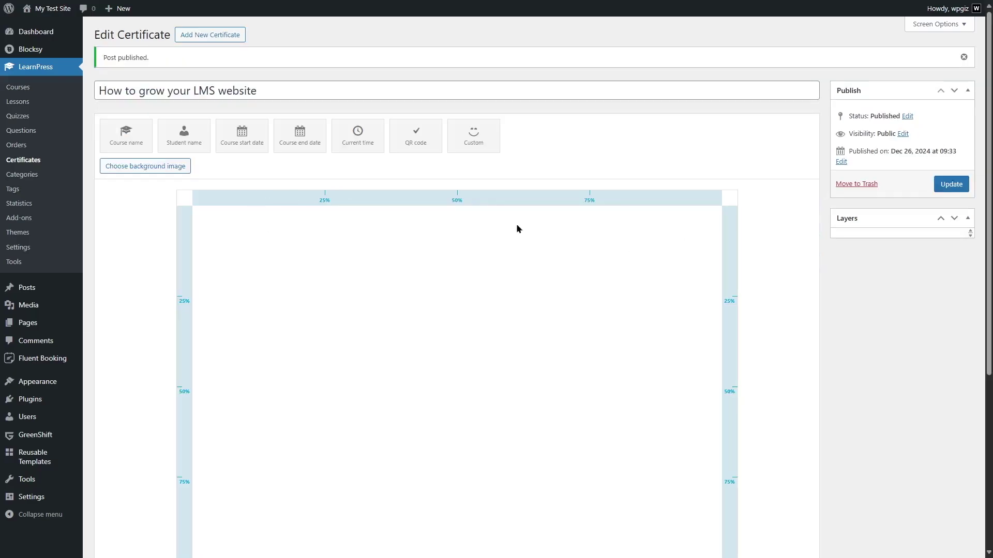
Upload certificate-BG.png and insert it as the certificate's background image
scroll(513, 373, "down", 4)
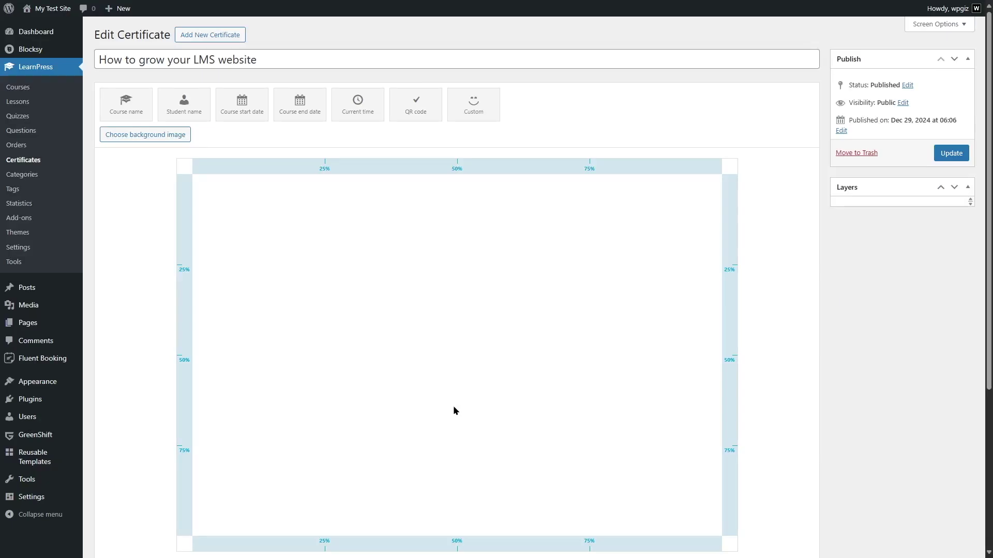
left_click(115, 136)
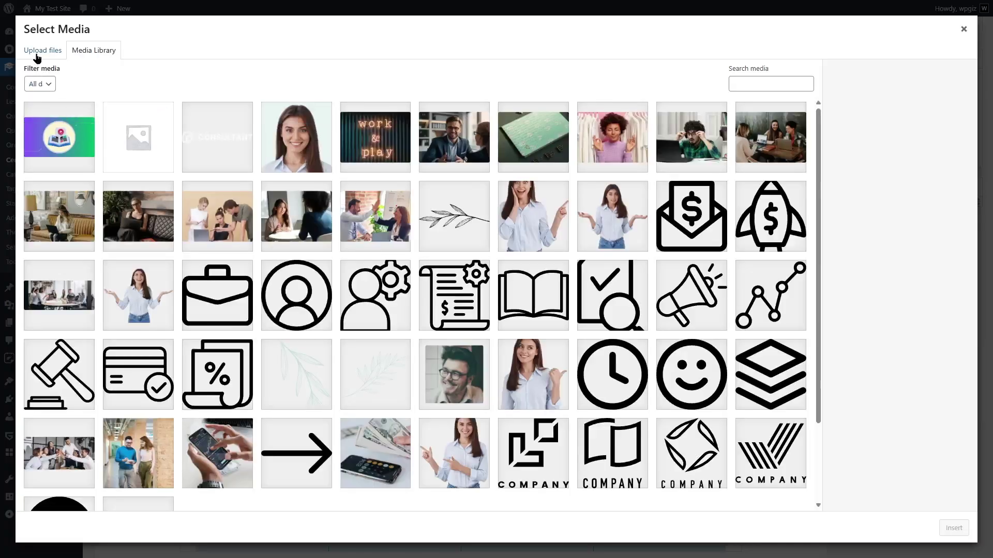
left_click(38, 54)
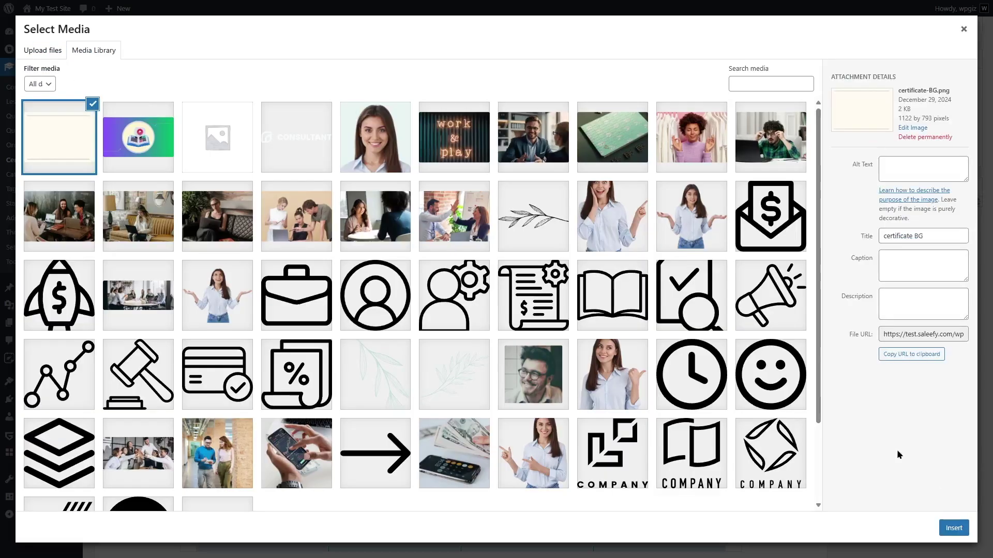
left_click(953, 528)
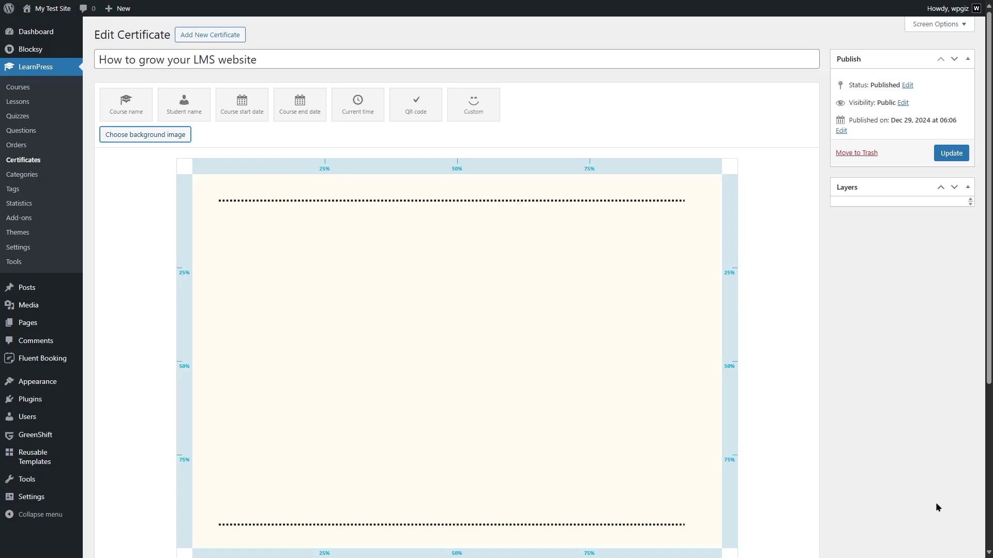
scroll(470, 274, "down", 2)
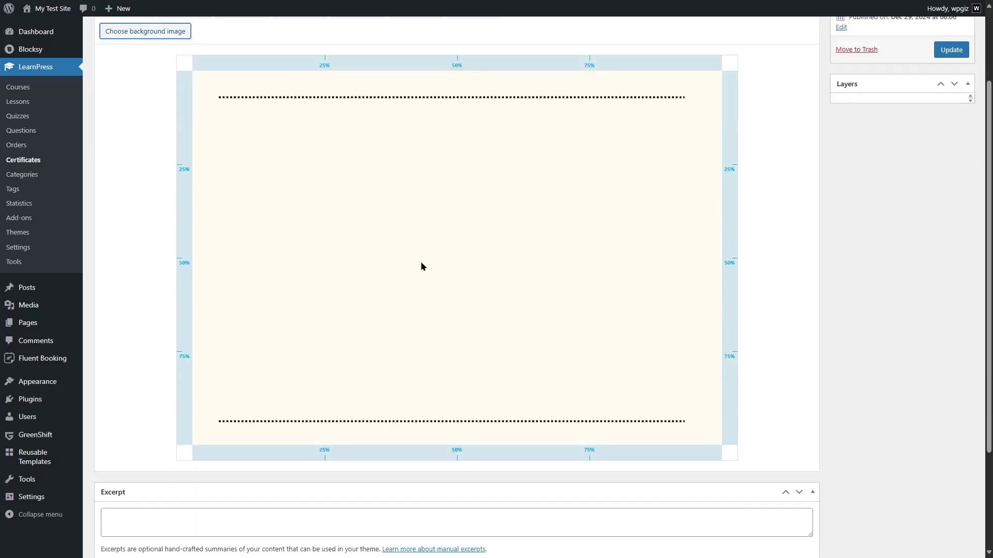
scroll(421, 265, "up", 2)
left_click(311, 225)
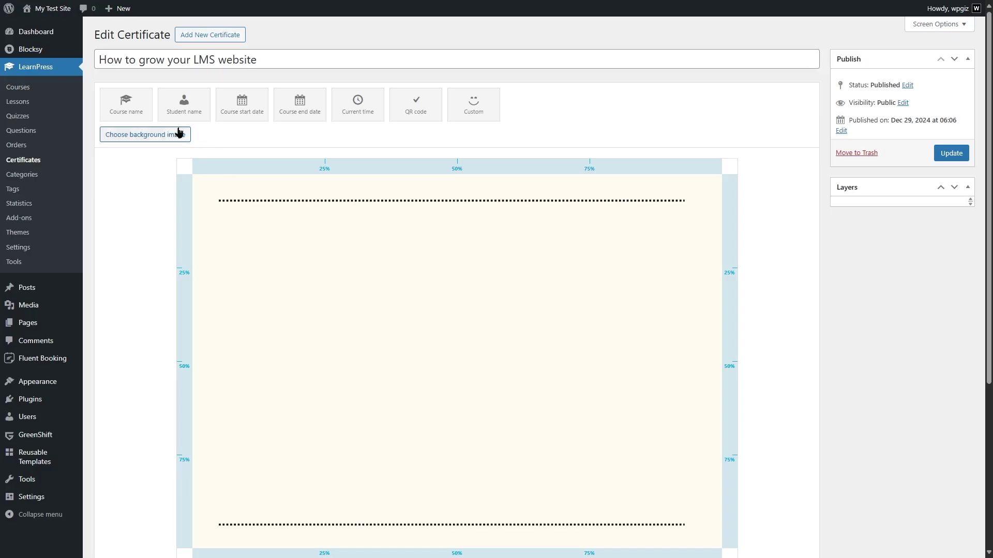
Add a Course name layer centred near the certificate's upper edge with font size 78.9, and a Student name layer below it
left_click_drag(131, 106, 468, 213)
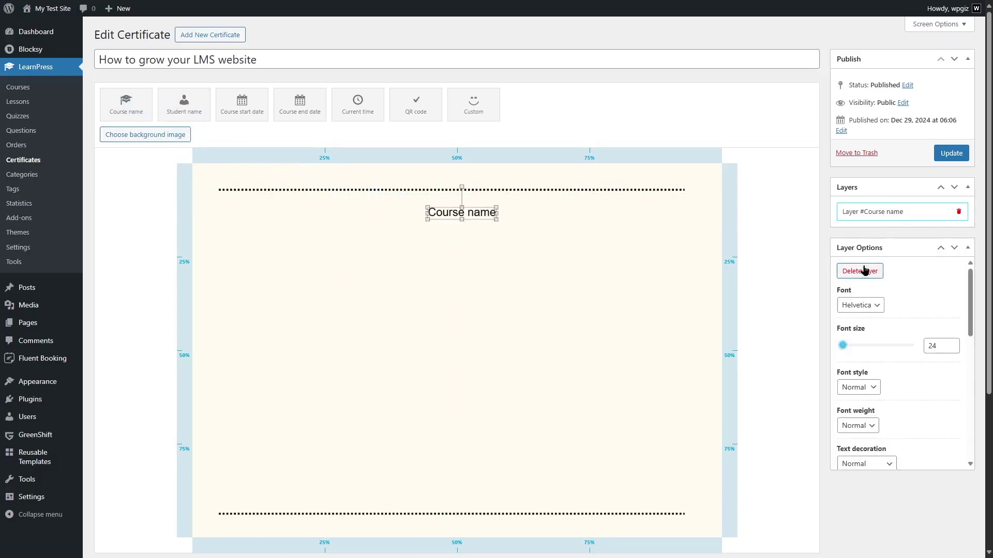
mouse_move(844, 346)
left_mouse_down()
mouse_move(858, 350)
mouse_move(849, 348)
left_mouse_up()
left_click_drag(473, 212, 466, 218)
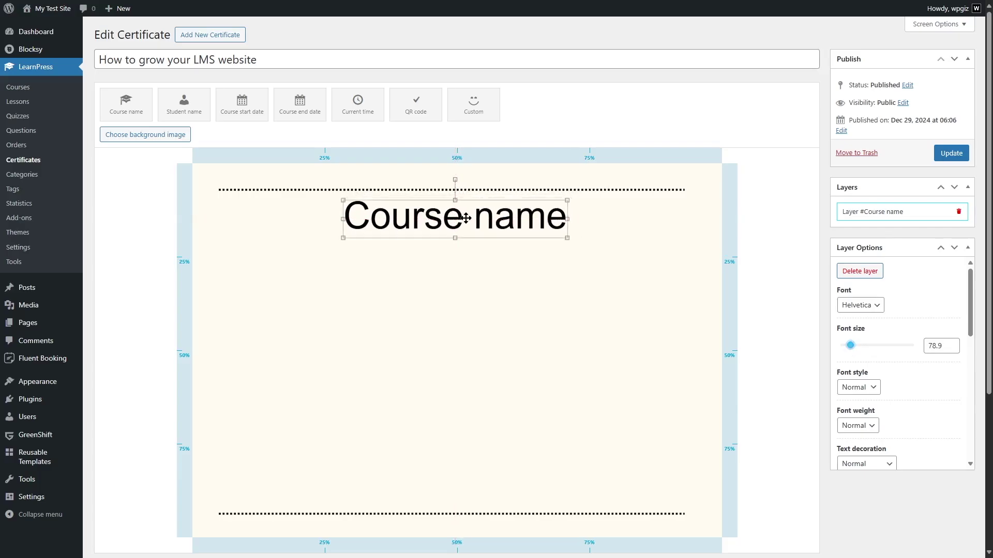
left_click(540, 295)
left_click_drag(203, 123, 455, 279)
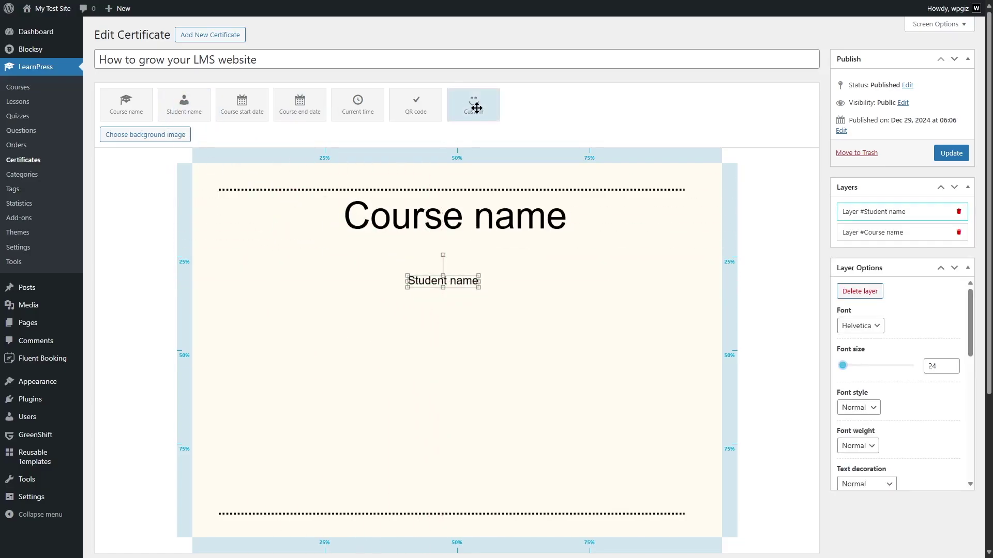
Try out a Custom text layer below the student name by enlarging and repositioning it, and delete that layer
left_click_drag(476, 108, 441, 328)
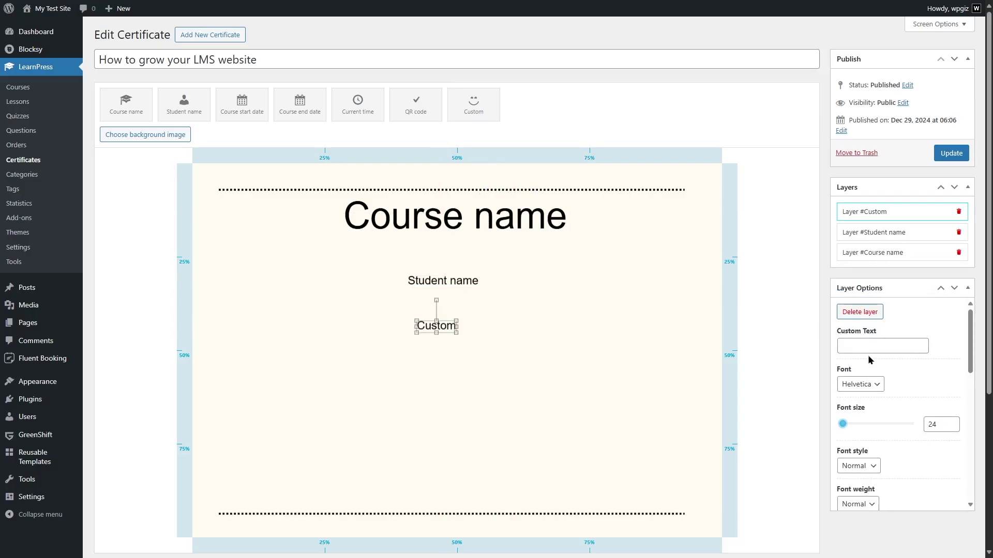
left_click(888, 352)
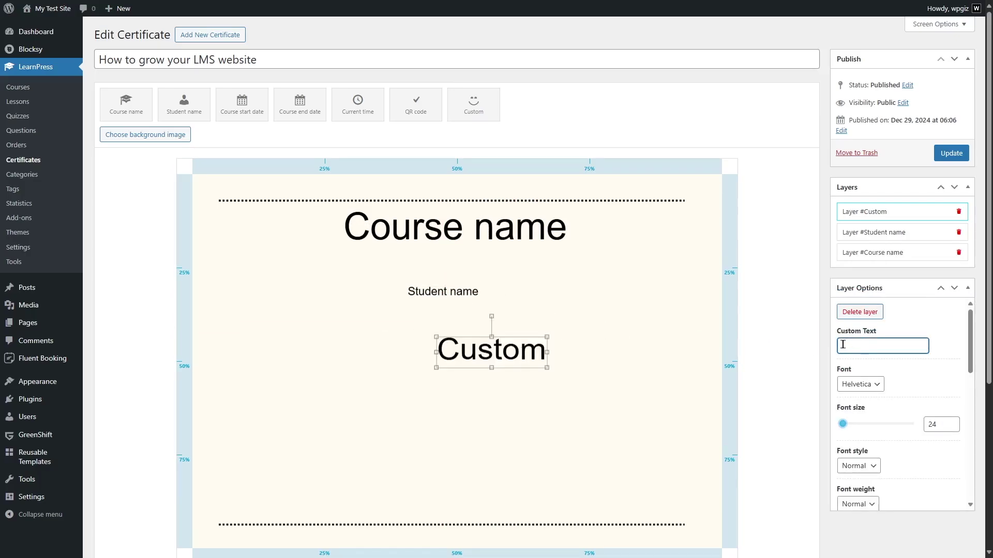
left_click(587, 355)
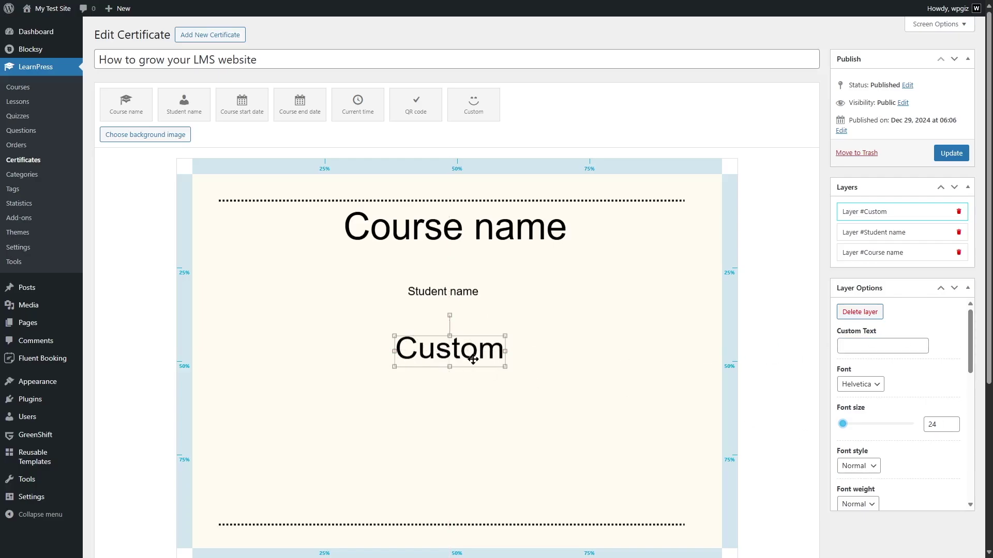
left_click(869, 317)
left_click(543, 60)
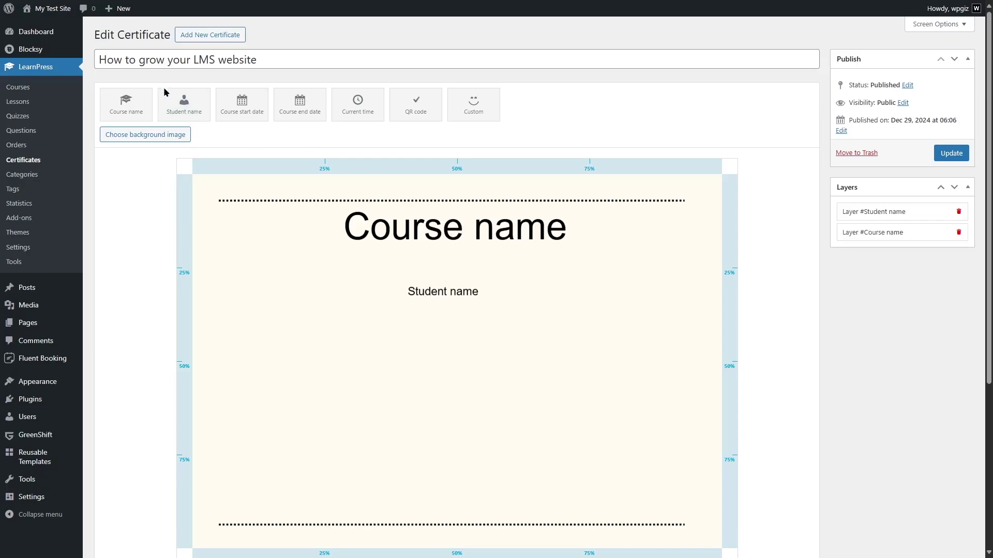
Stack Course start date and Course end date layers in the certificate's lower-left corner, add a QR code layer at lower right, and update the certificate
left_click_drag(243, 99, 258, 449)
left_click_drag(322, 115, 253, 477)
left_click_drag(441, 110, 664, 465)
left_click_drag(230, 473, 237, 483)
left_click_drag(248, 438, 250, 445)
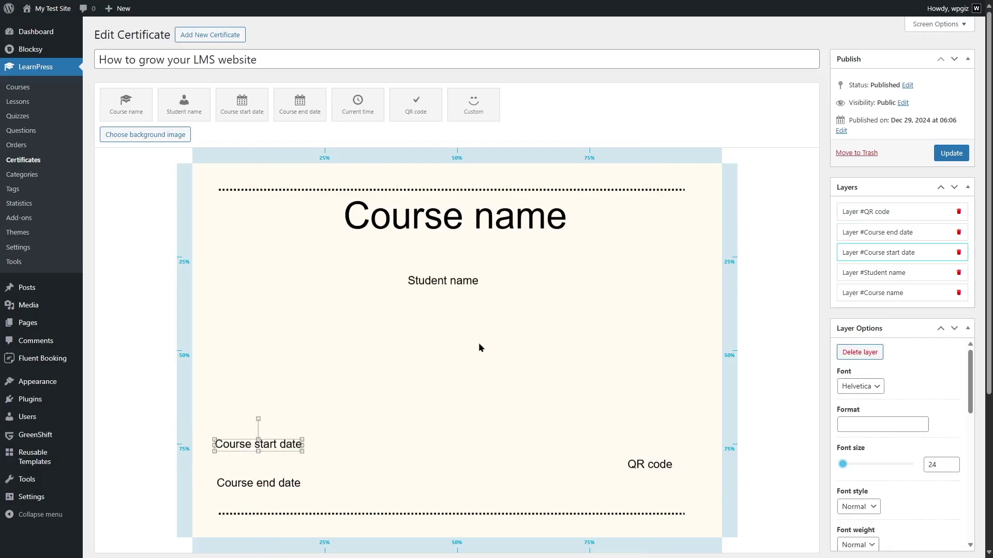
left_click(951, 153)
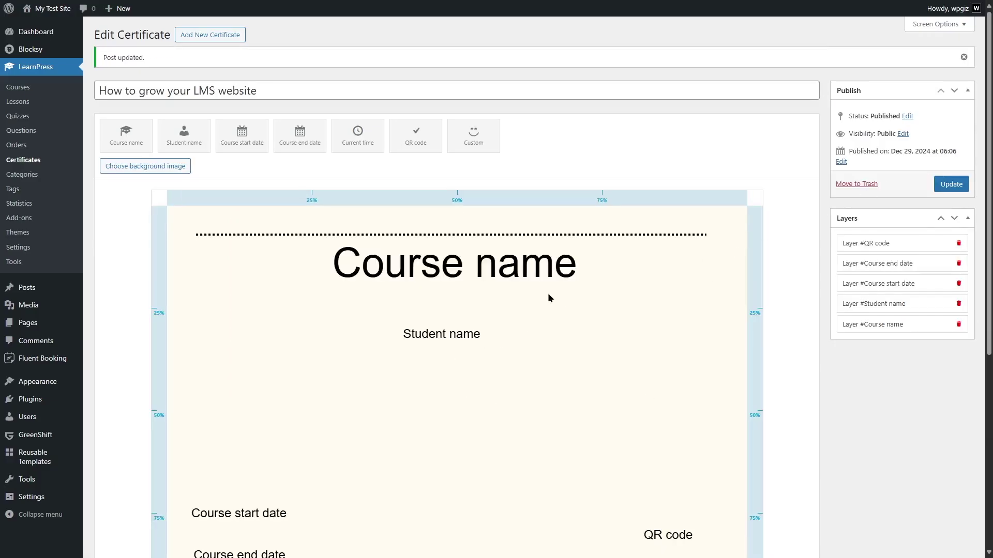
scroll(549, 297, "down", 3)
scroll(539, 322, "up", 3)
Open the course "How to grow your LMS website" for editing and assign the certificate of the same name to it in the course settings
left_click(33, 93)
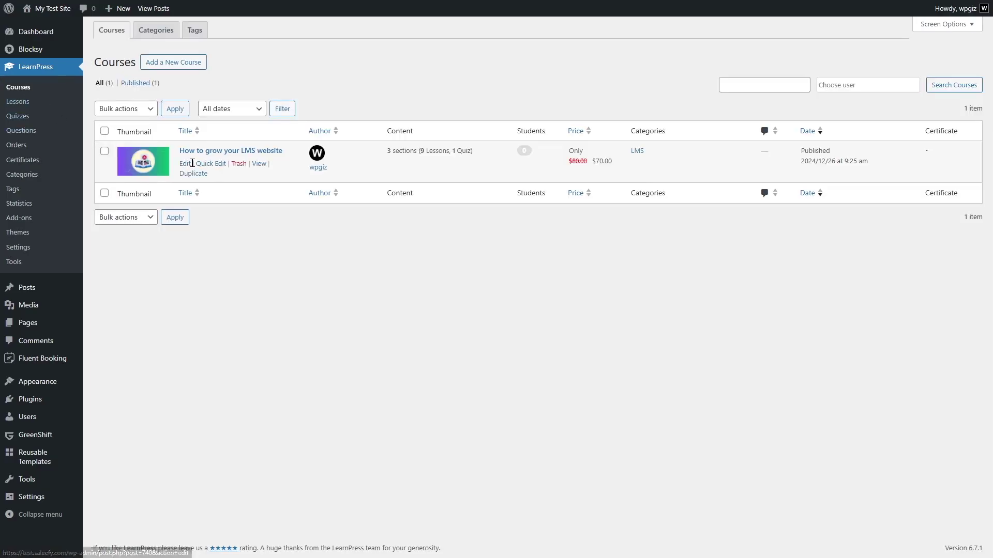
left_click(184, 163)
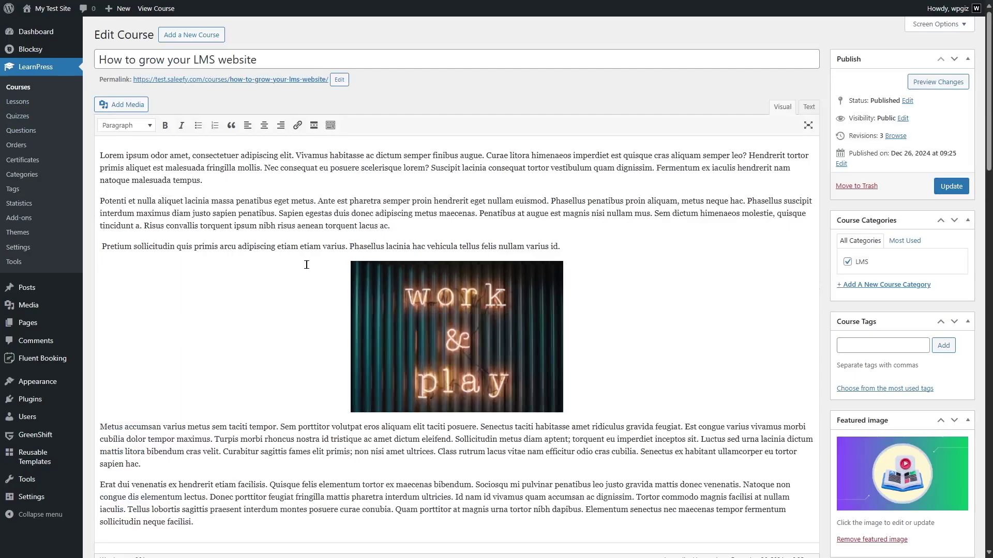
scroll(306, 267, "down", 7)
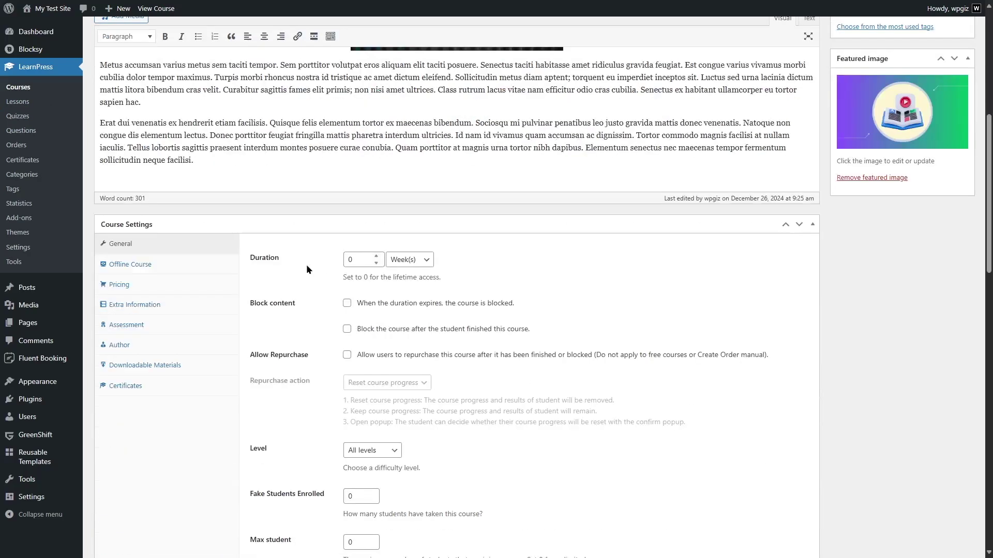
left_click(123, 388)
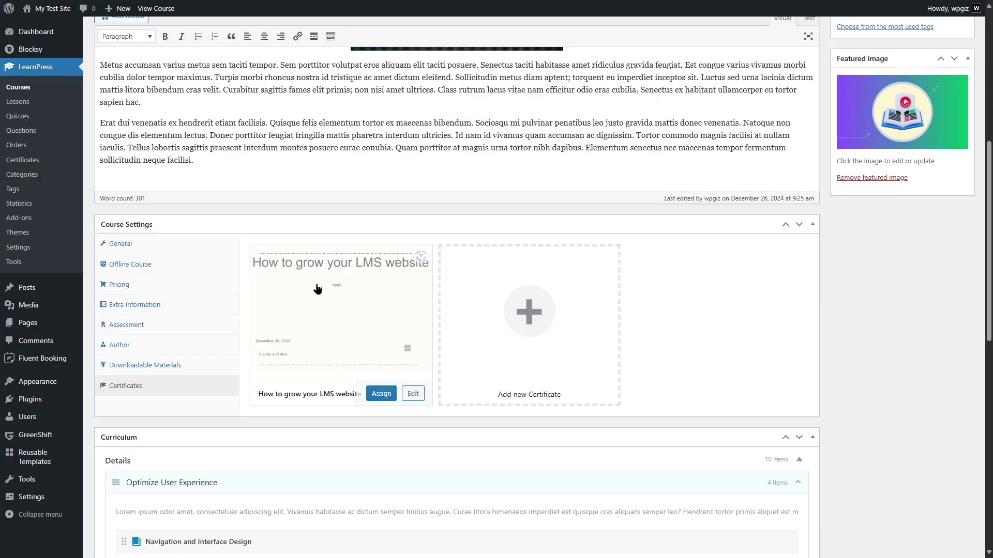
left_click(383, 397)
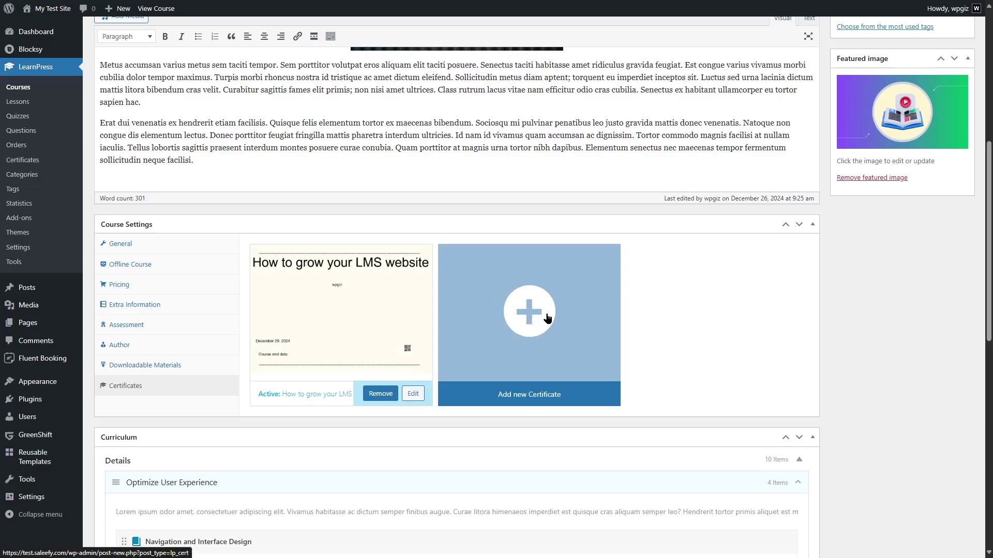
scroll(311, 207, "up", 7)
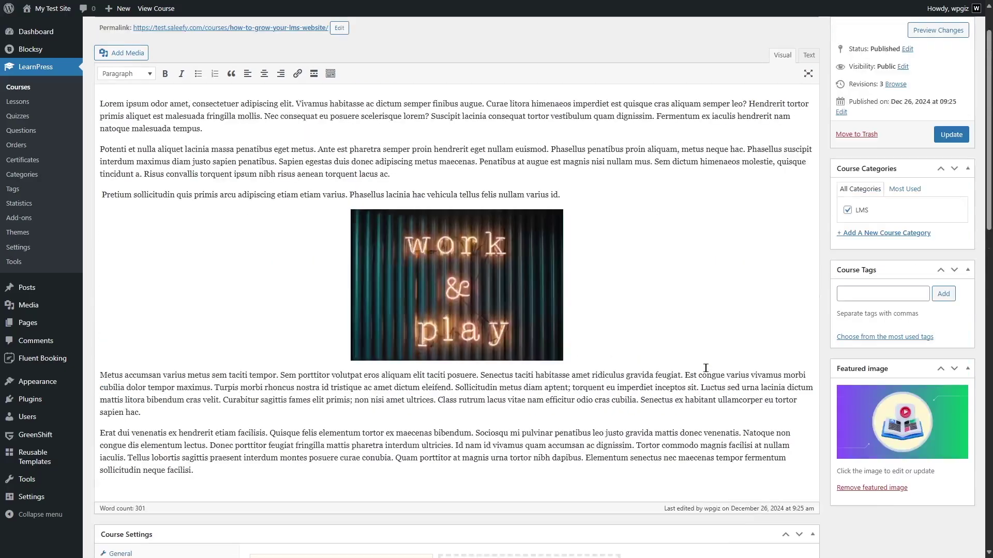
Check the course's certificate in the course list and reopen the course from its certificate thumbnail
left_click(33, 91)
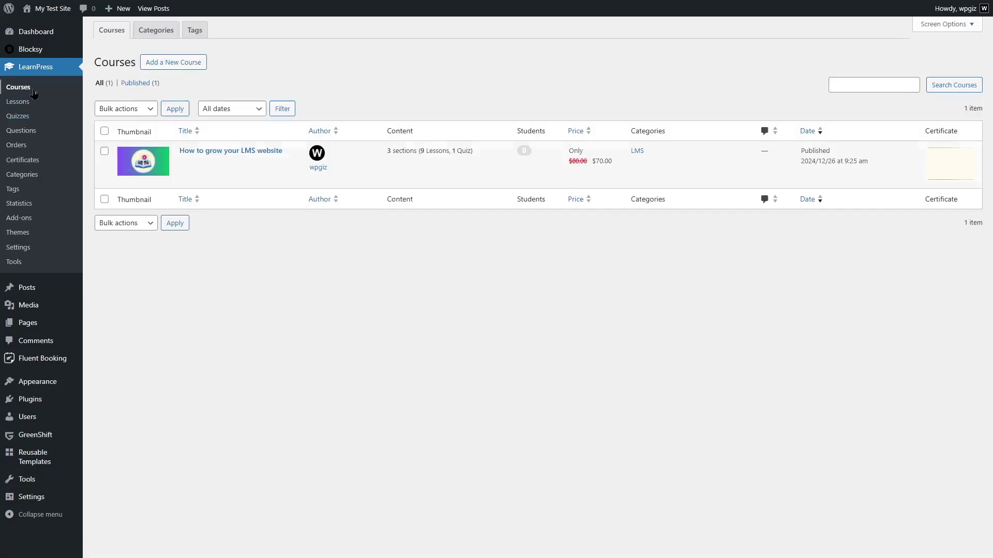
left_click(953, 168)
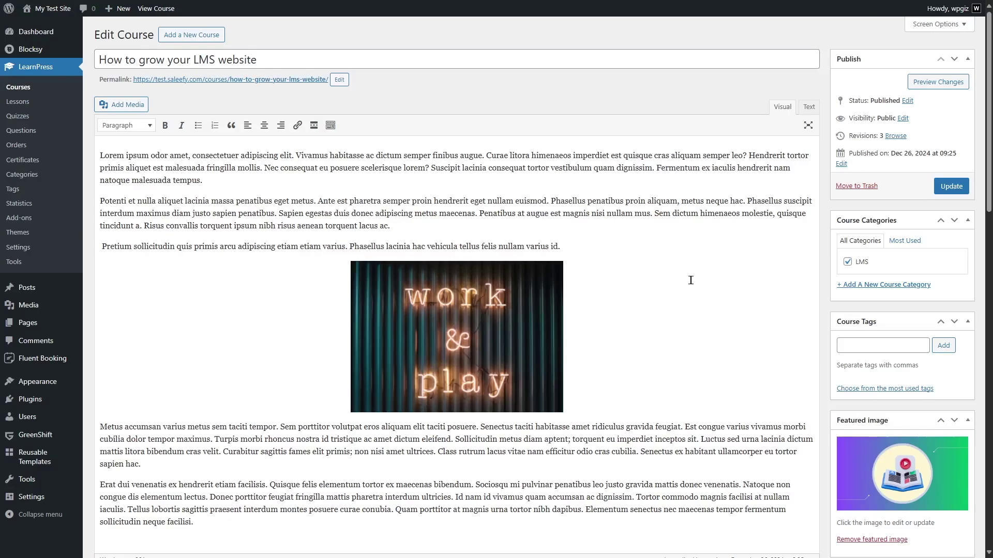